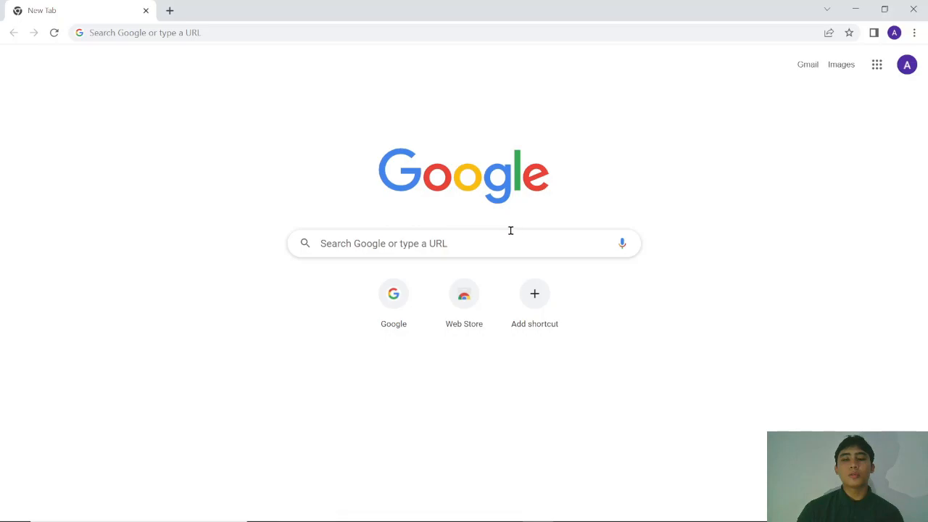
# - Search Google for coohom and open the Coohom website from the Online Interior Design Tools result
pyautogui.click(481, 245)
pyautogui.write('COHOO')
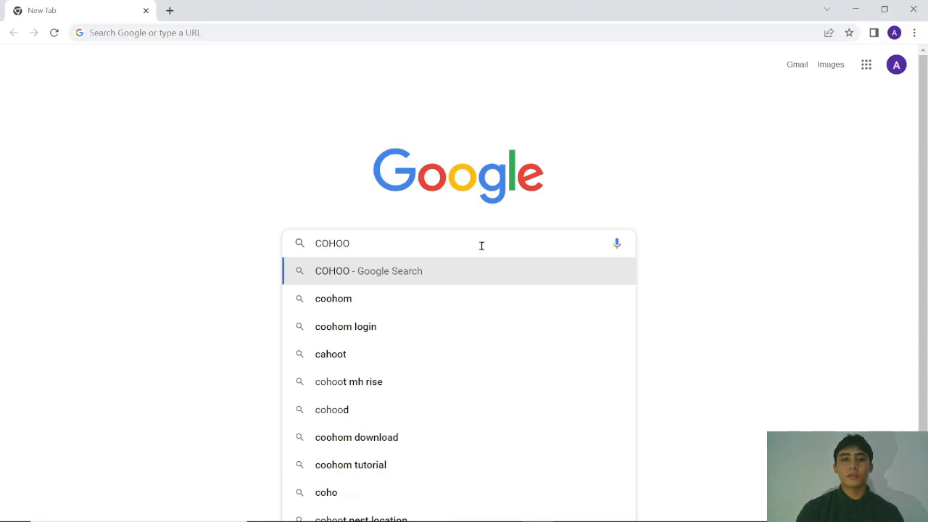
pyautogui.press('Down')
pyautogui.press('Return')
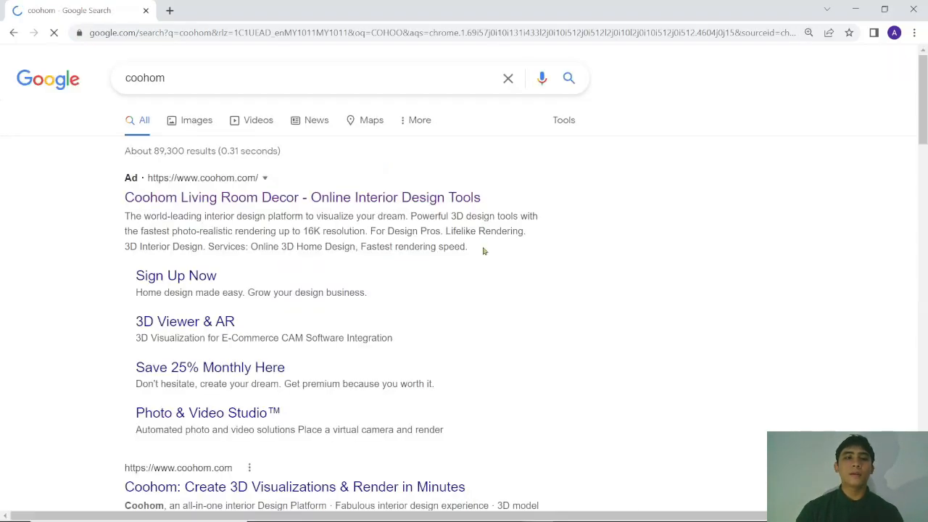
pyautogui.click(321, 199)
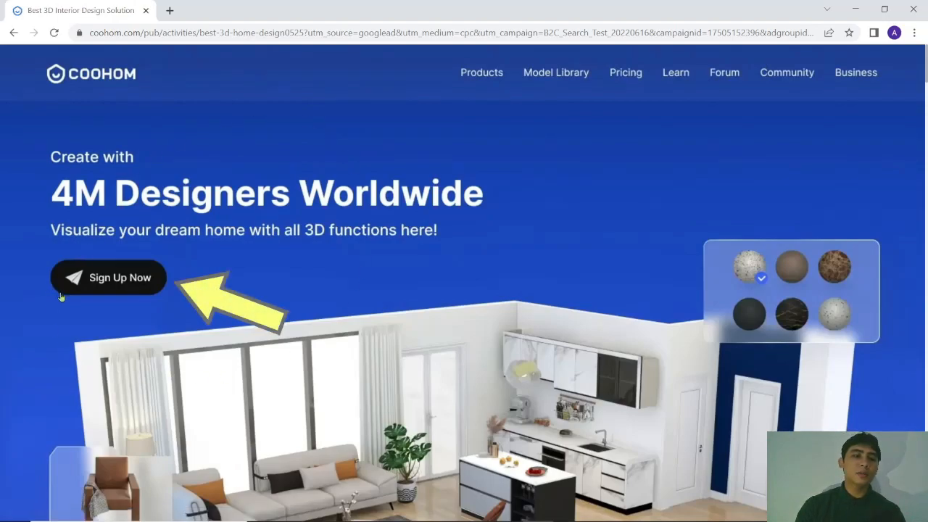
# - Sign up for Coohom using a Google account
pyautogui.click(109, 282)
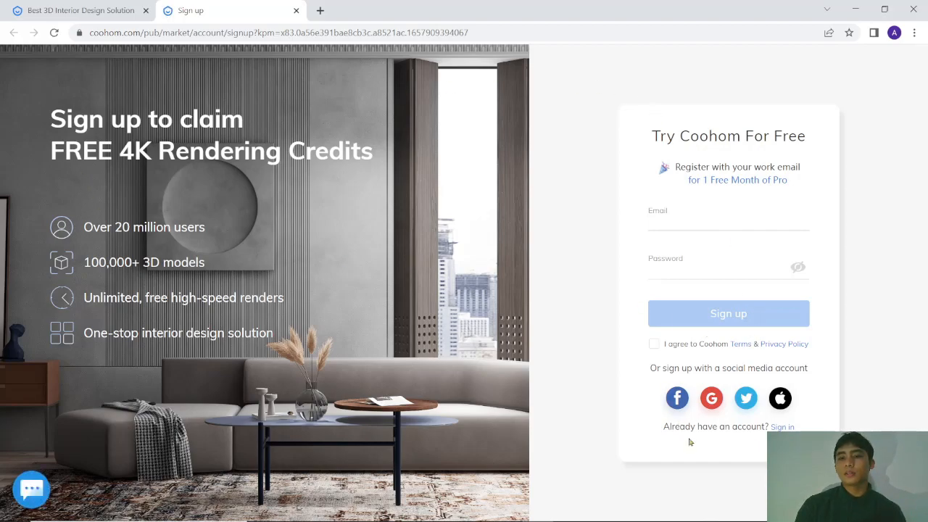
pyautogui.click(713, 403)
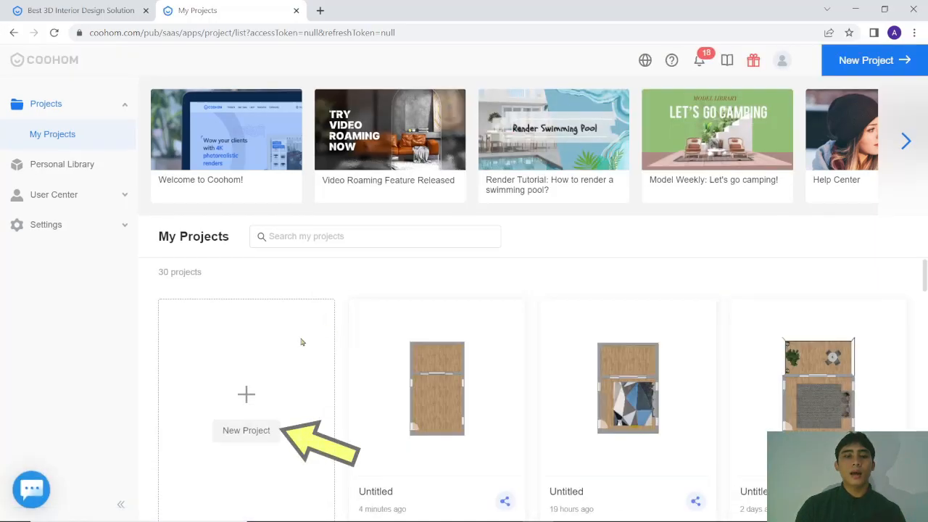
# - Create a new project for drawing a floor plan from scratch and narrow the Draw Floor Plan panel
pyautogui.click(248, 430)
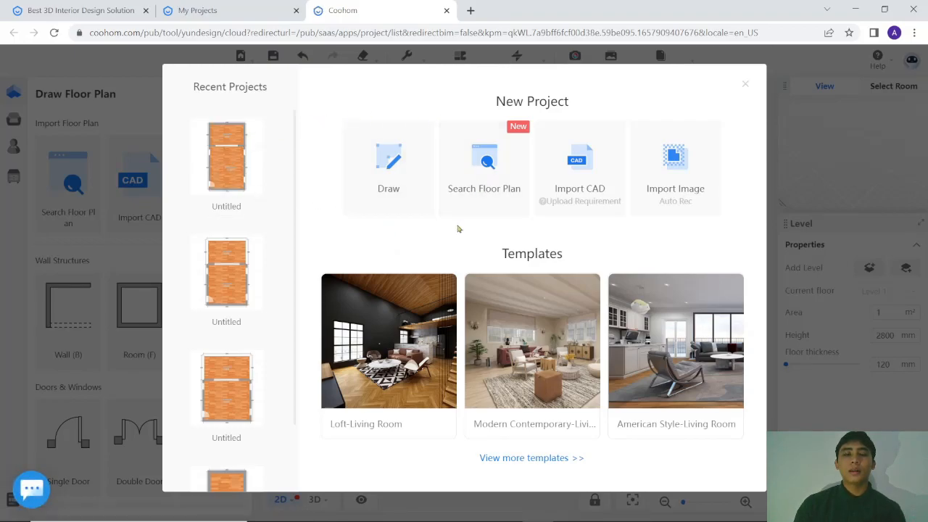
pyautogui.click(390, 187)
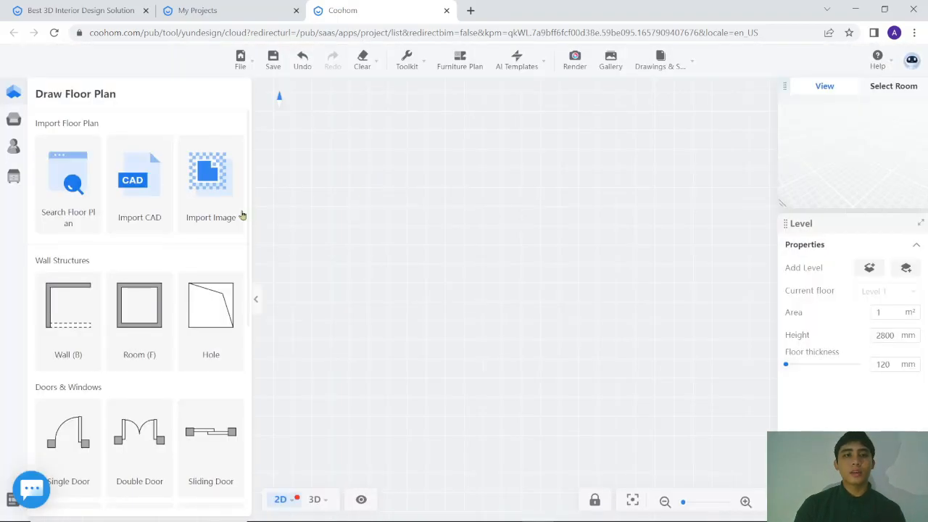
pyautogui.moveTo(249, 213); pyautogui.dragTo(191, 211)
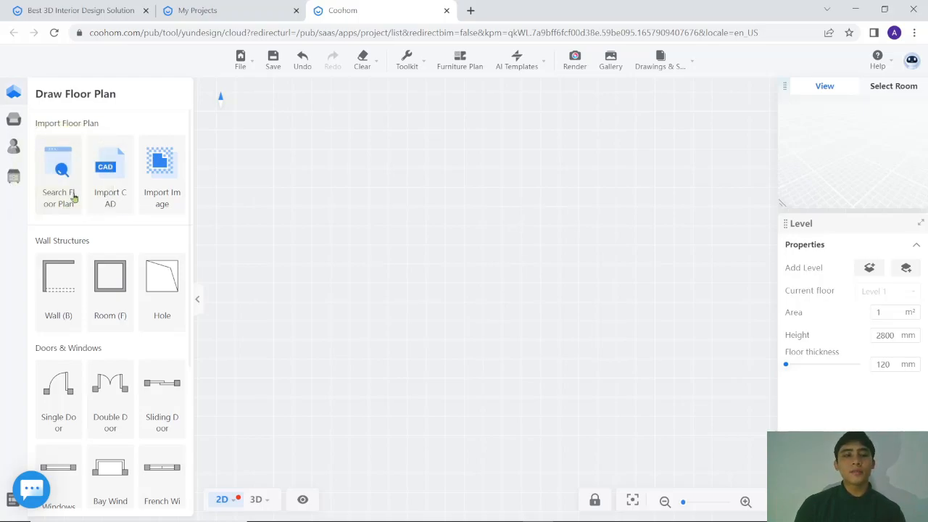
# - Search the floor plan library for CABIN, look through the first page of plans and close the search
pyautogui.click(63, 171)
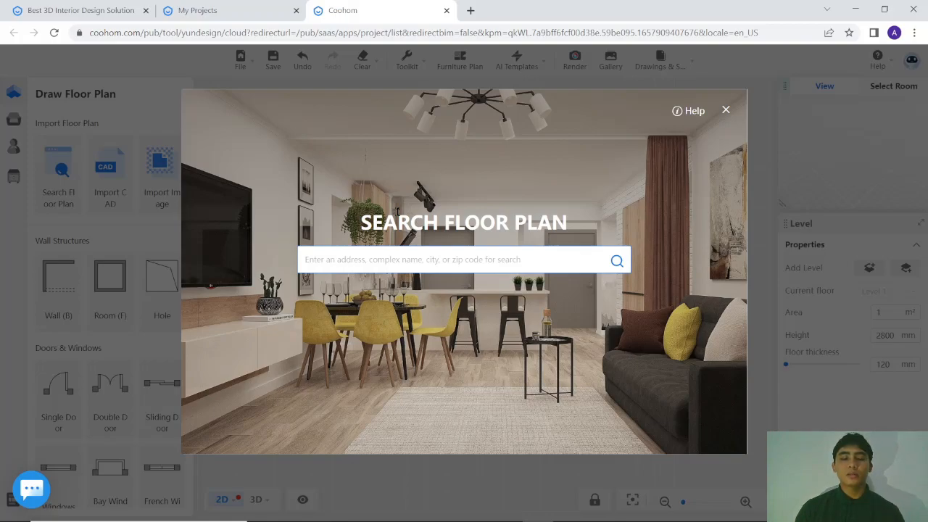
pyautogui.write('CABIN')
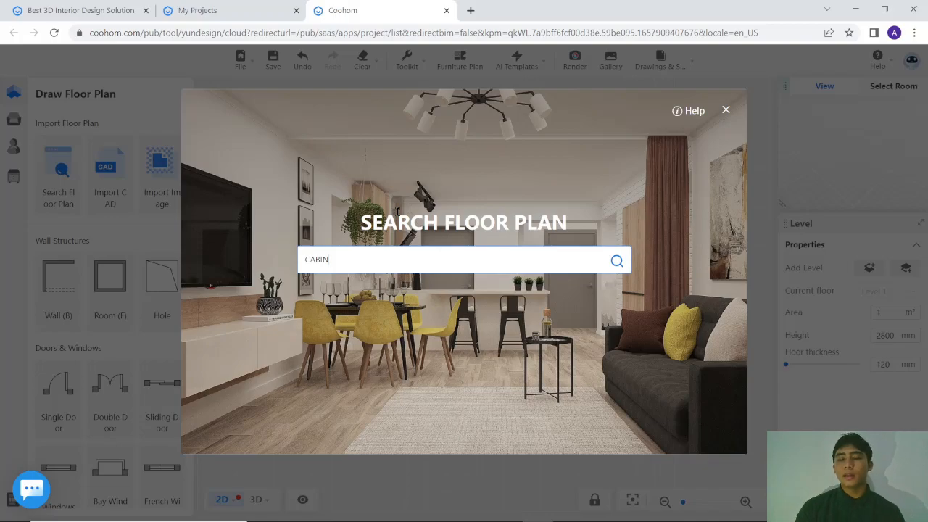
pyautogui.press('Return')
pyautogui.scroll(-2, 398, 216)
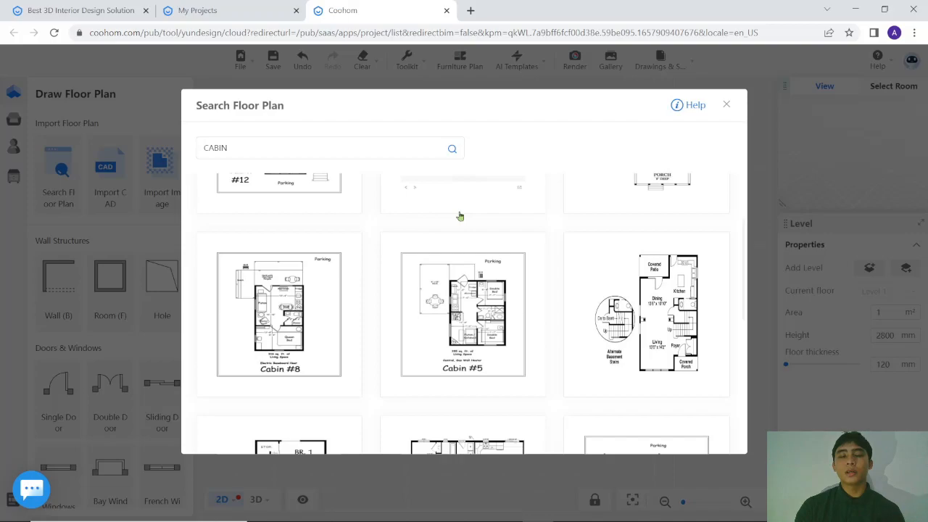
pyautogui.scroll(-4, 430, 265)
pyautogui.scroll(-2, 451, 256)
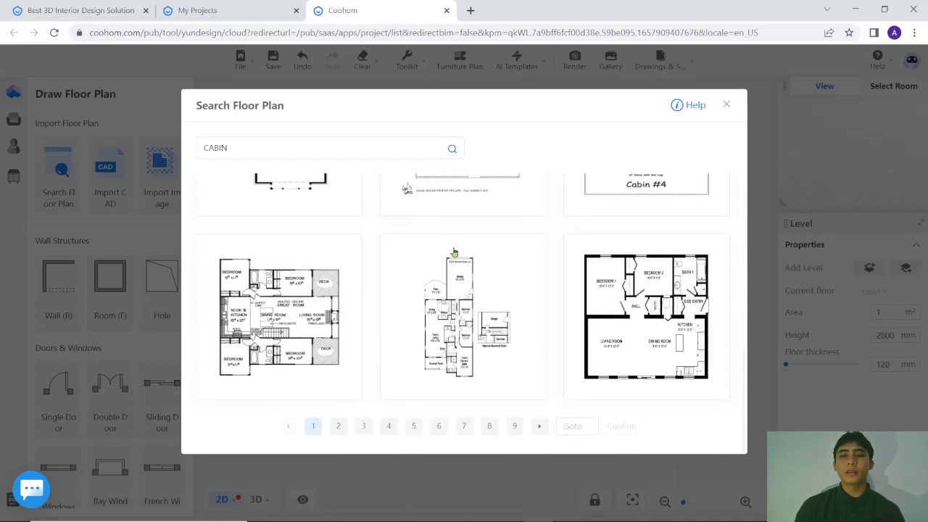
pyautogui.click(727, 106)
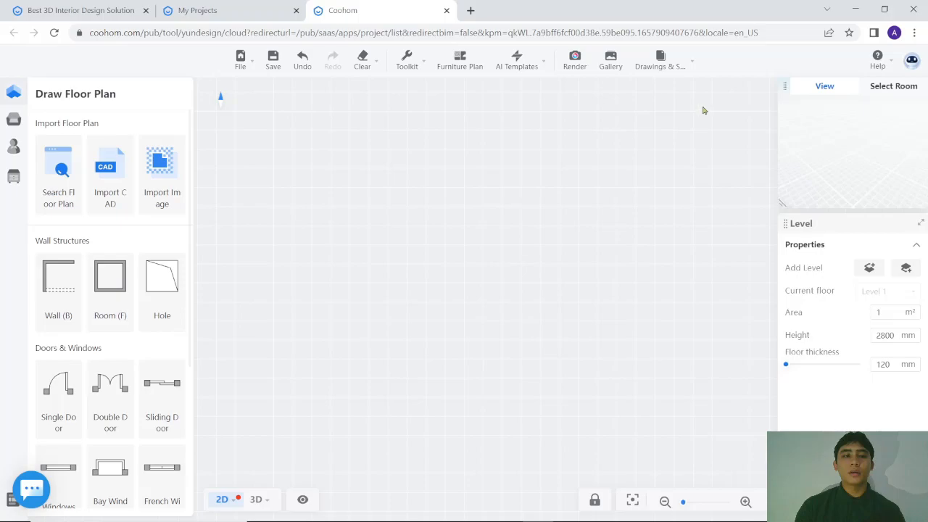
# - View the CAD import file chooser without importing anything, and look through the wall, door, window and structural components
pyautogui.click(120, 190)
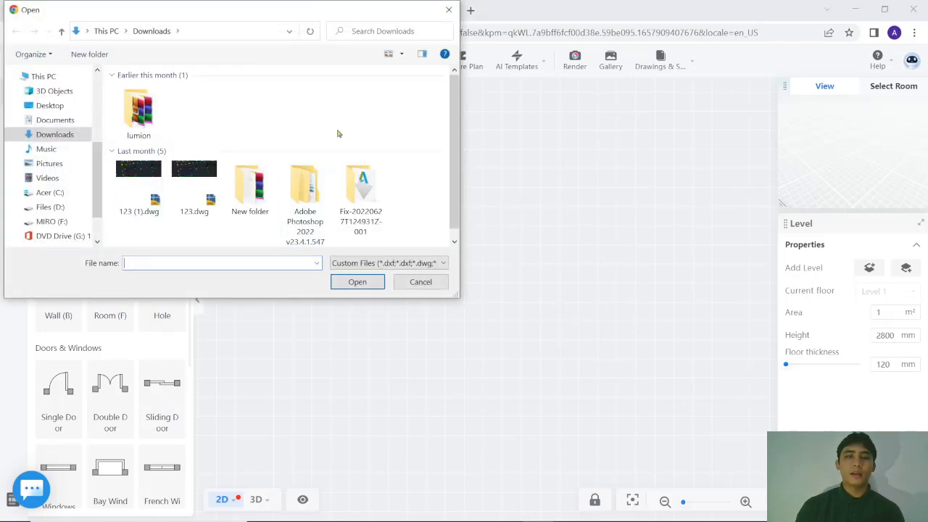
pyautogui.click(448, 10)
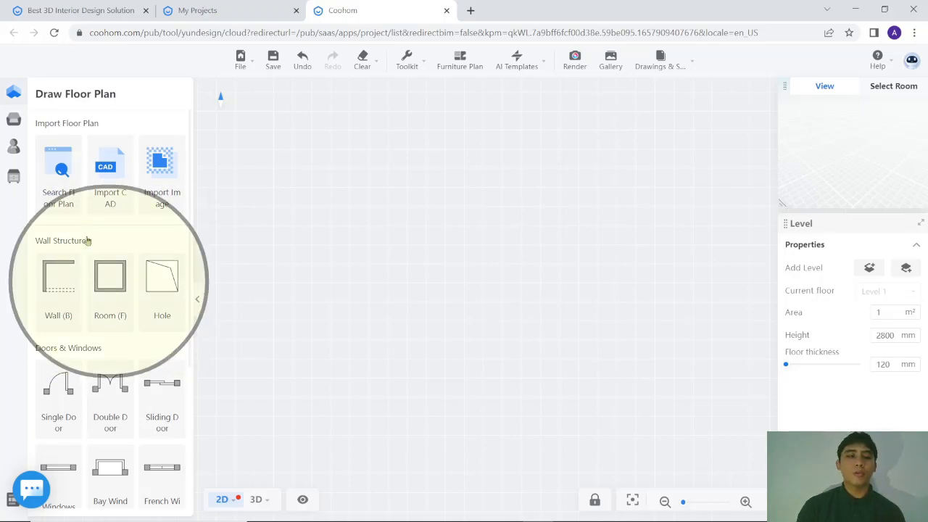
pyautogui.scroll(-2, 87, 240)
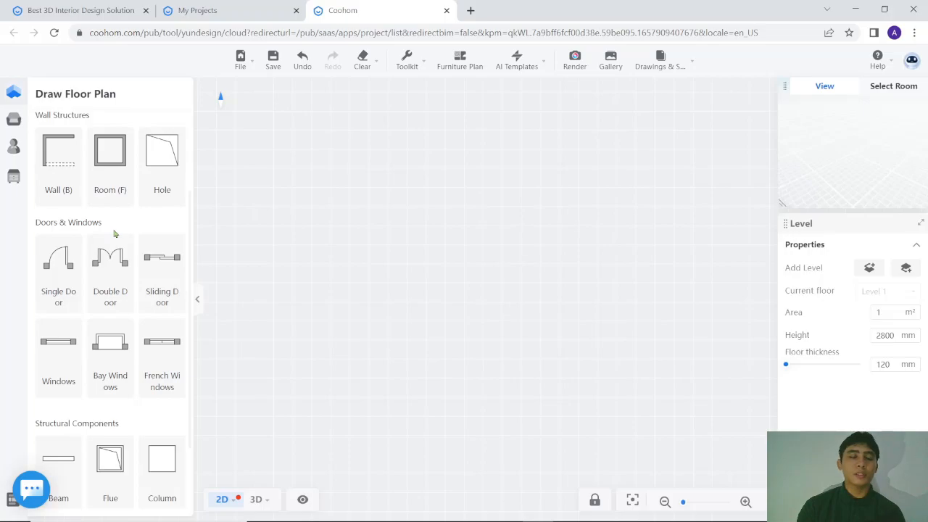
pyautogui.scroll(-2, 114, 233)
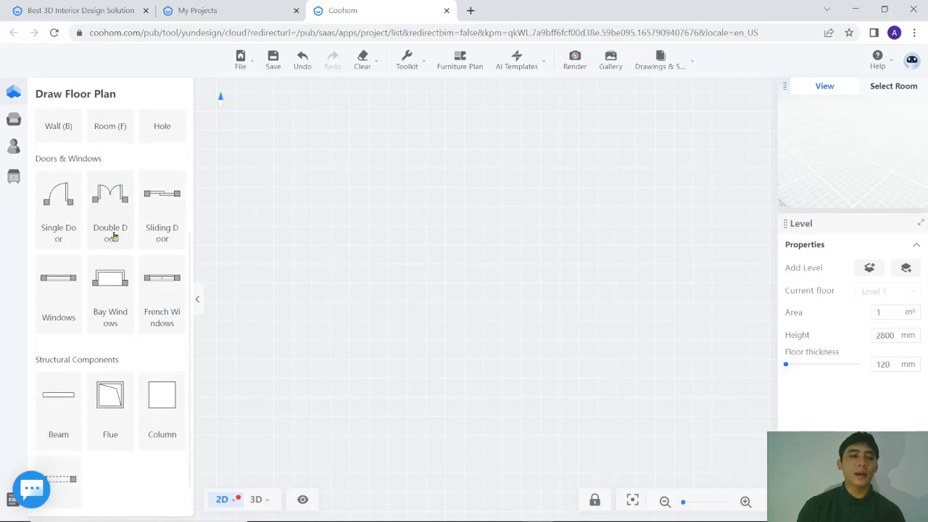
pyautogui.scroll(4, 159, 194)
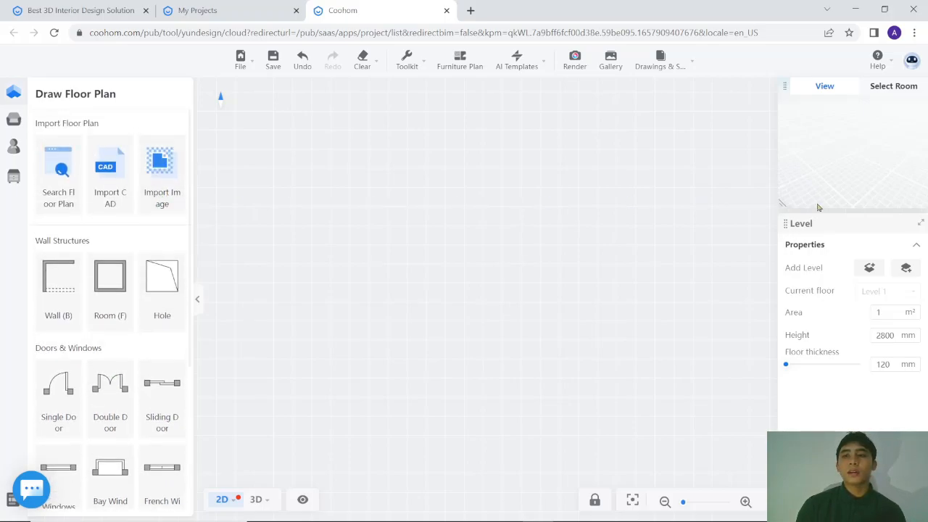
# - Enlarge the 3D preview window slightly
pyautogui.moveTo(783, 205); pyautogui.dragTo(748, 215)
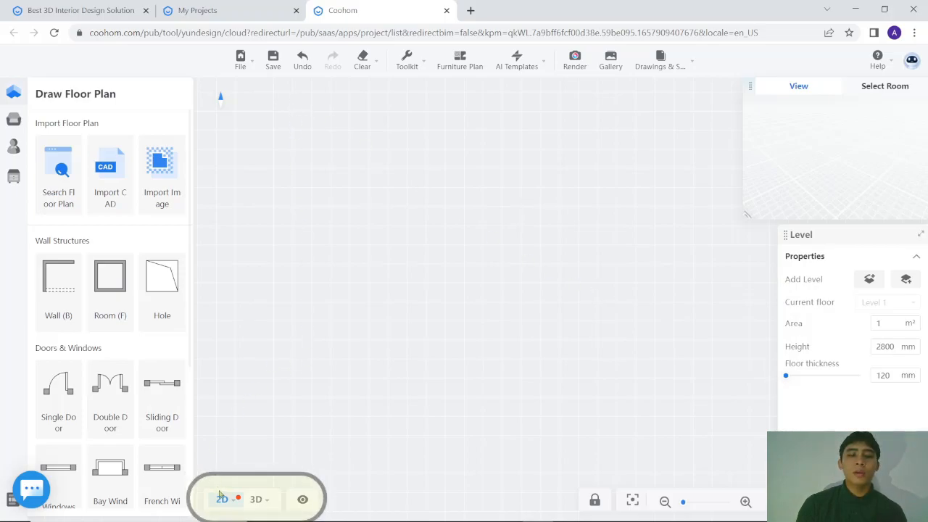
pyautogui.moveTo(228, 499)
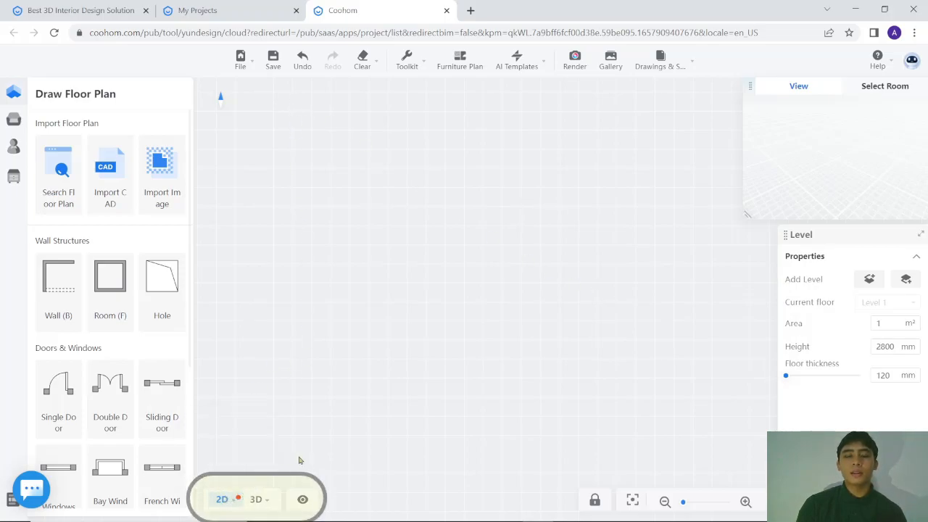
pyautogui.moveTo(258, 500)
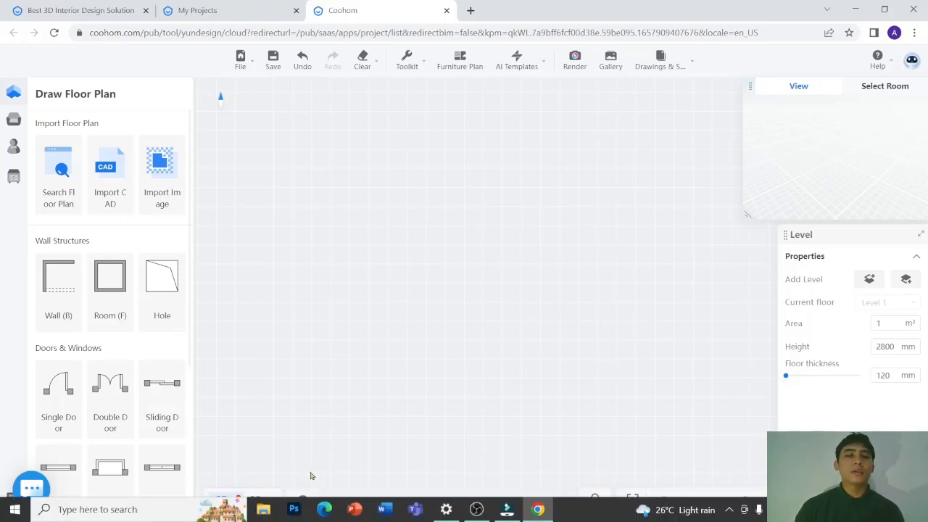
# - Draw a rectangular room 5000 mm wide and 6000 mm long with 240 mm thick walls
pyautogui.click(114, 280)
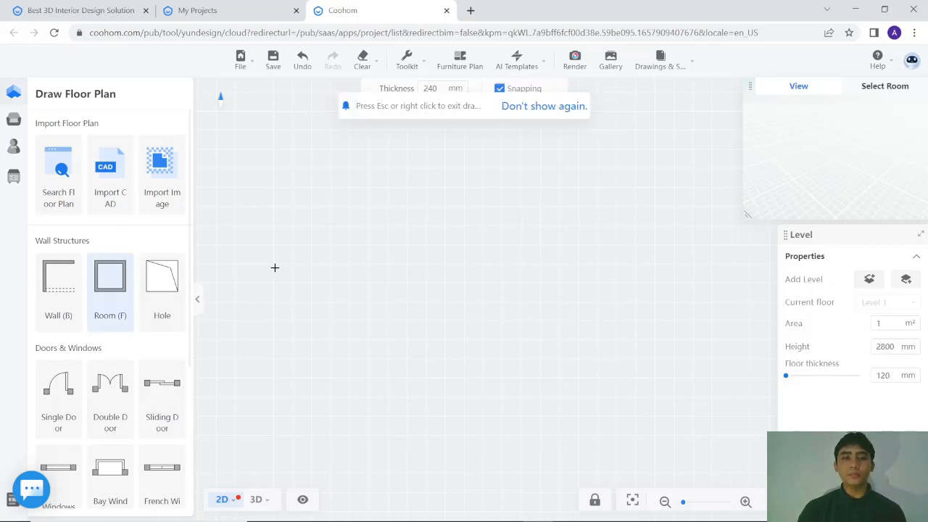
pyautogui.click(317, 213)
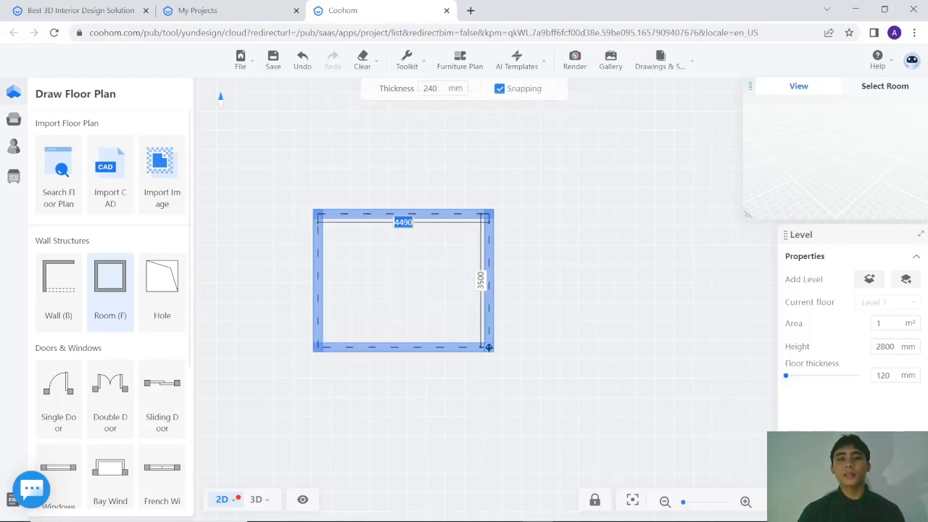
pyautogui.write('5000')
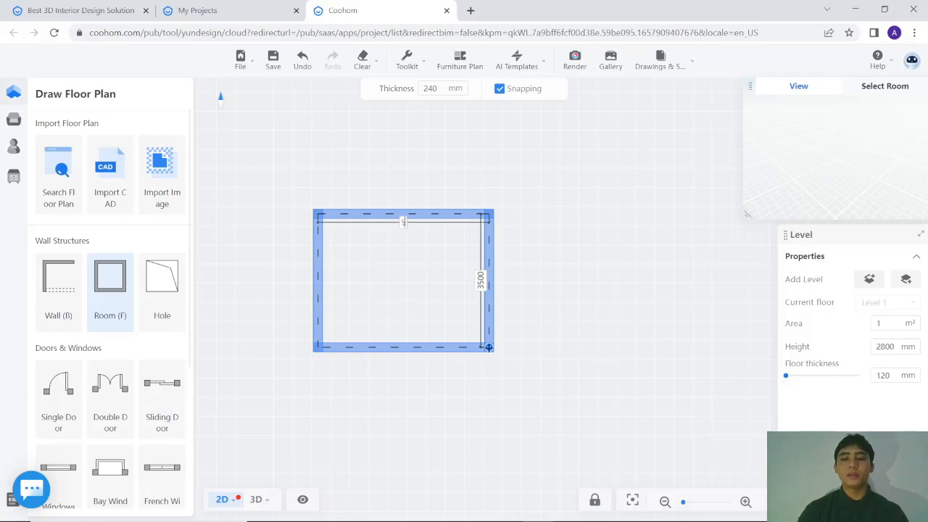
pyautogui.press('Tab')
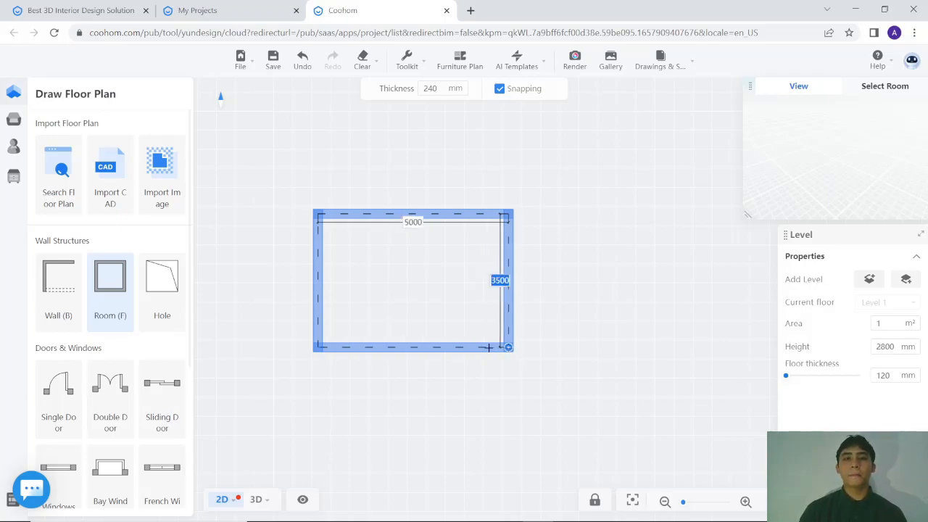
pyautogui.write('6000')
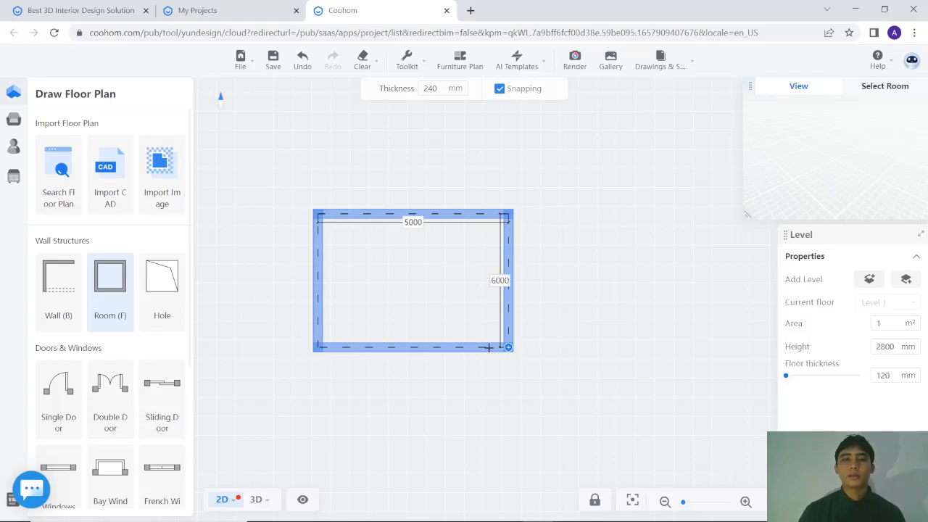
pyautogui.press('Return')
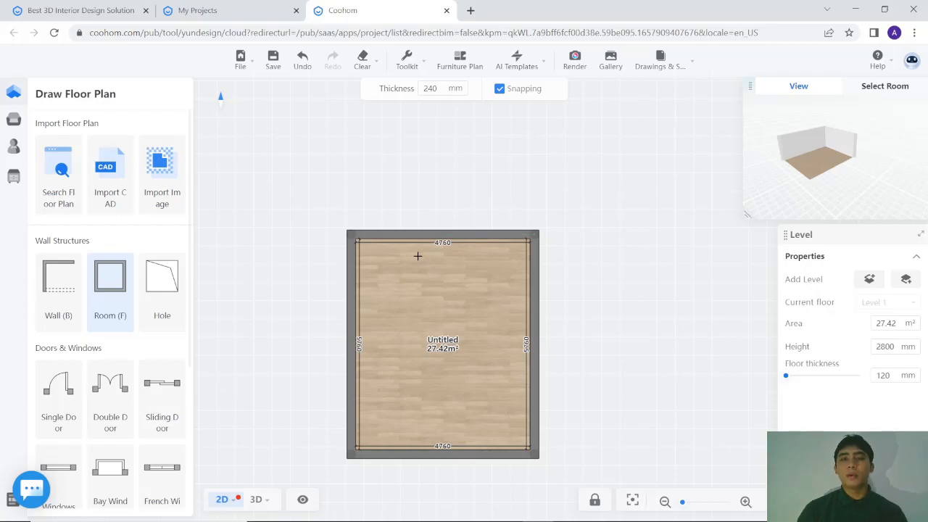
# - Enclose a second room above the first with 240 mm thick walls, 3000 mm deep and 5000 mm wide
pyautogui.click(68, 275)
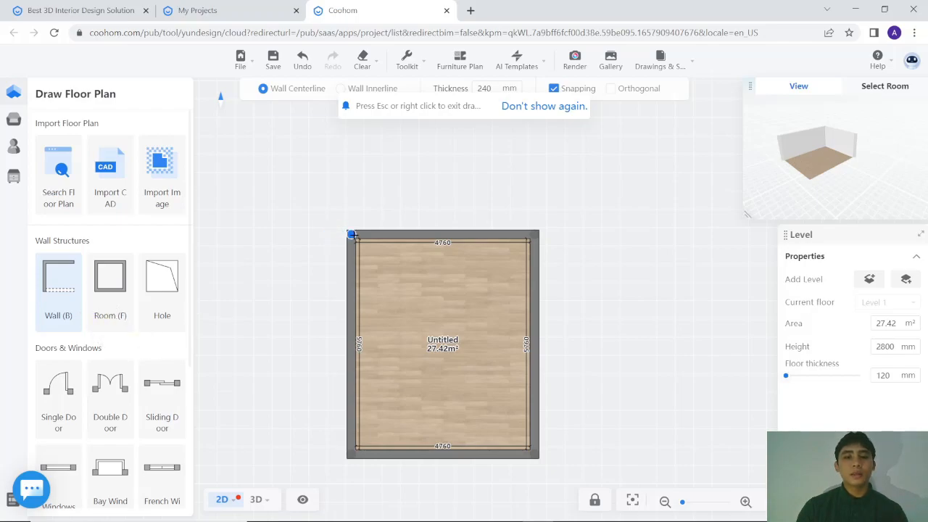
pyautogui.click(351, 234)
pyautogui.write('3000')
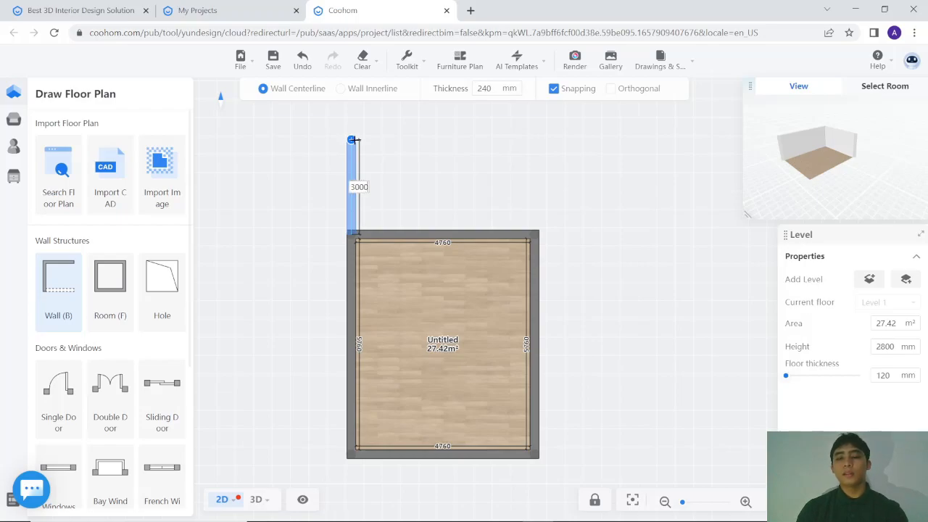
pyautogui.press('Return')
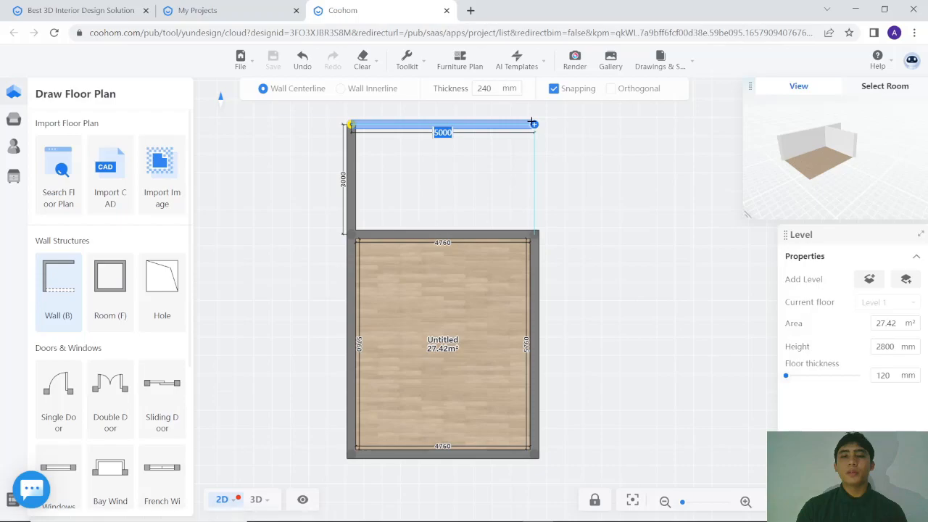
pyautogui.click(531, 133)
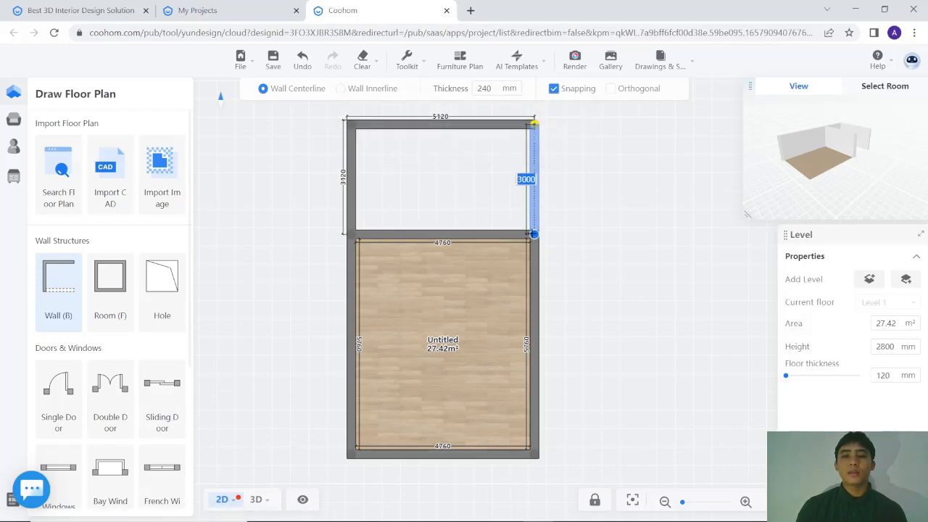
pyautogui.click(533, 234)
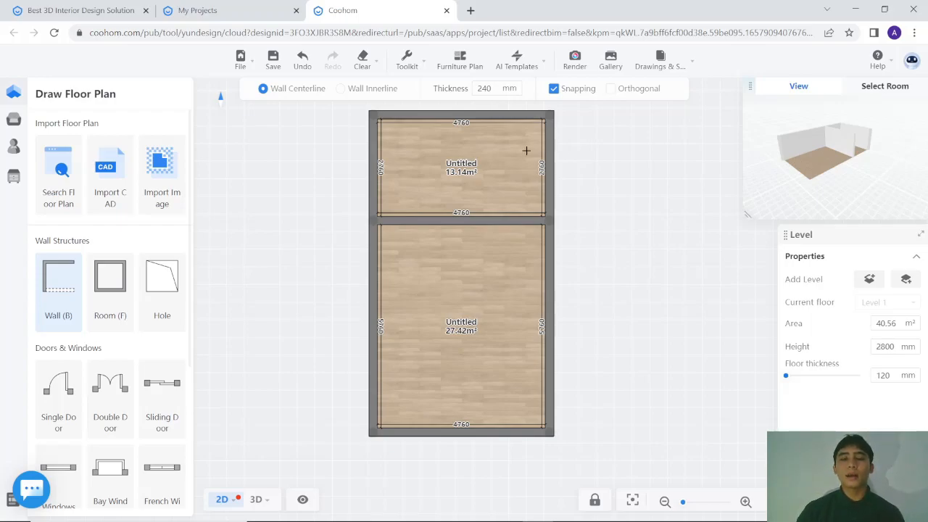
# - Rename the upper room of the floor plan as BALCONY
pyautogui.click(462, 169)
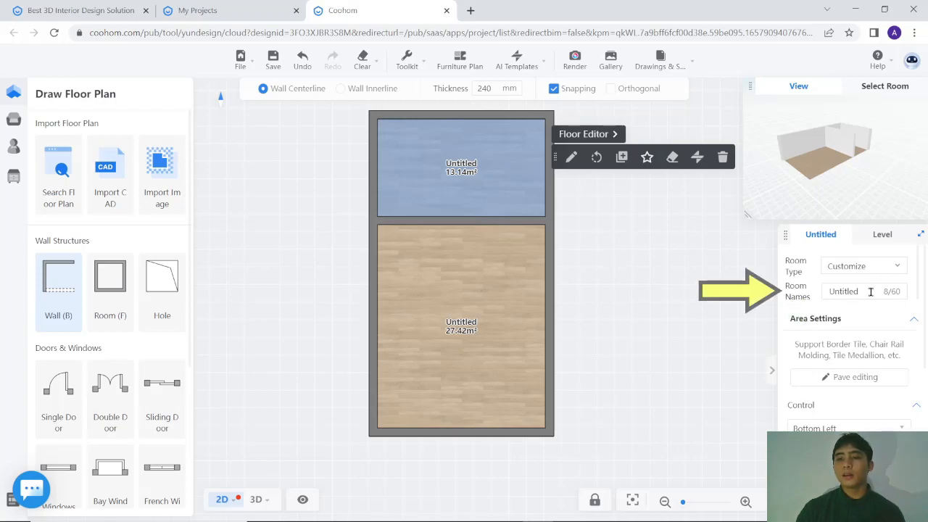
pyautogui.moveTo(864, 291); pyautogui.dragTo(824, 297)
pyautogui.press('BackSpace')
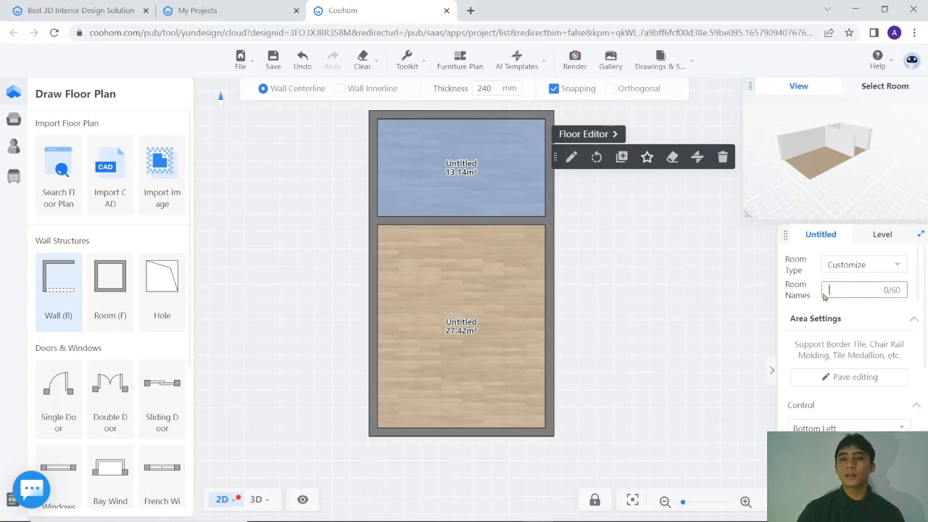
pyautogui.write('BA')
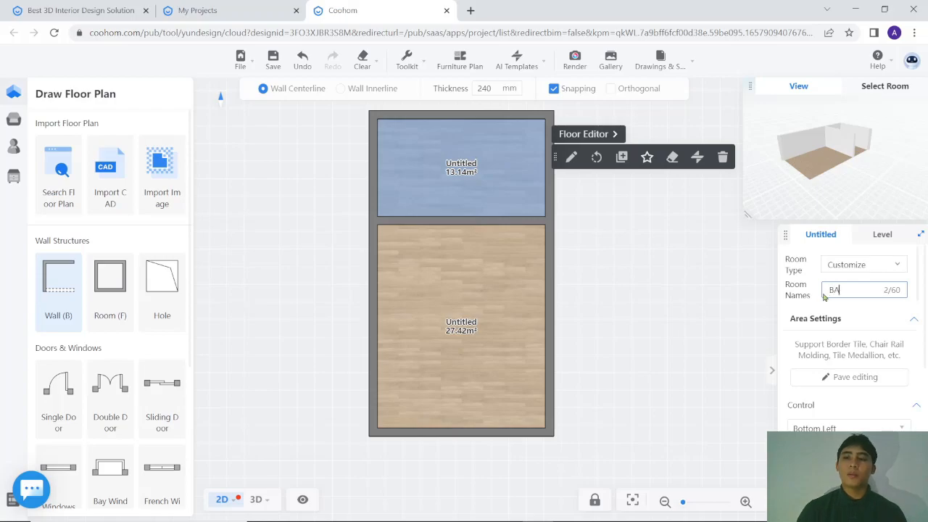
pyautogui.write('LCONY')
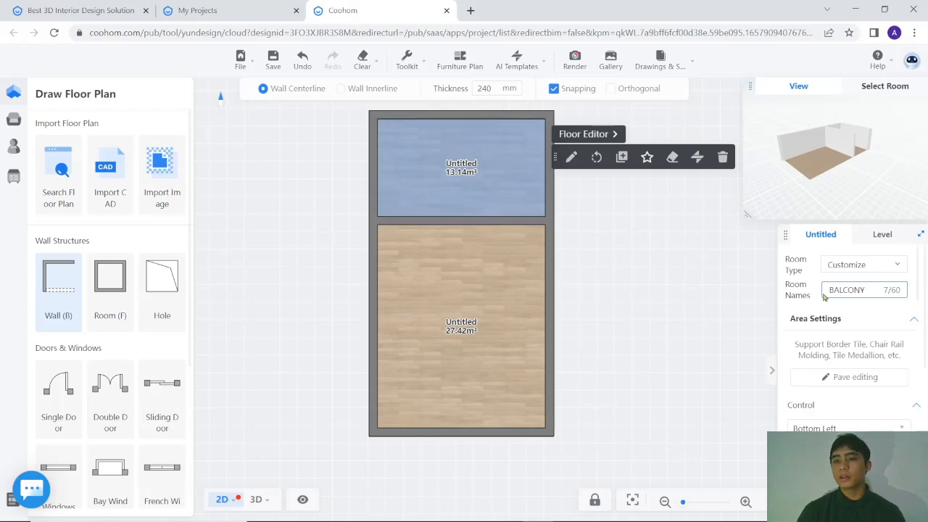
pyautogui.press('Return')
pyautogui.click(723, 284)
pyautogui.press('Escape')
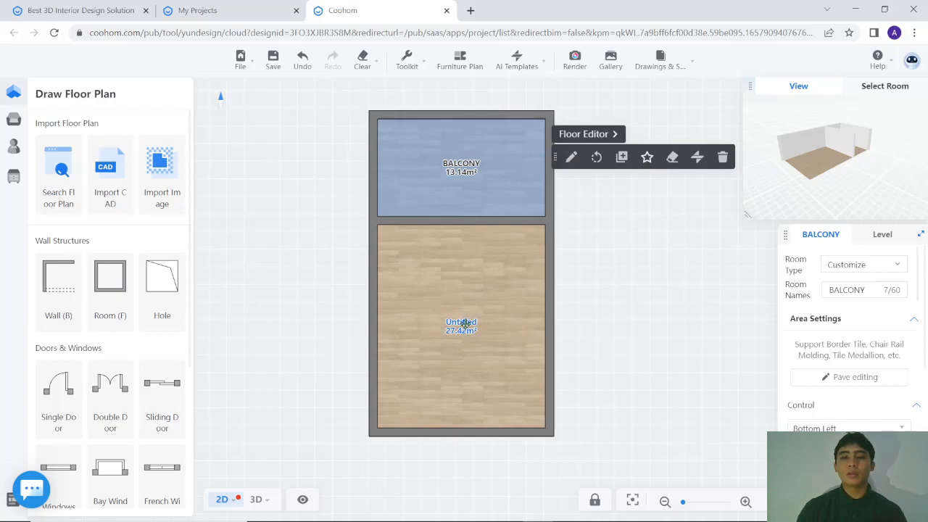
# - Rename the larger lower room of the floor plan as LIVING AREA
pyautogui.click(465, 324)
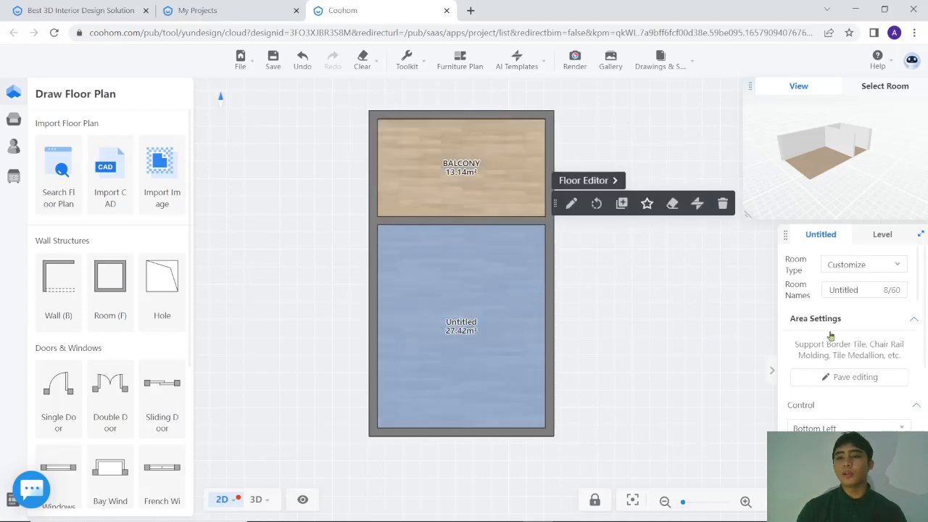
pyautogui.doubleClick(850, 290)
pyautogui.write('LIVING AREA')
pyautogui.press('Return')
pyautogui.click(683, 322)
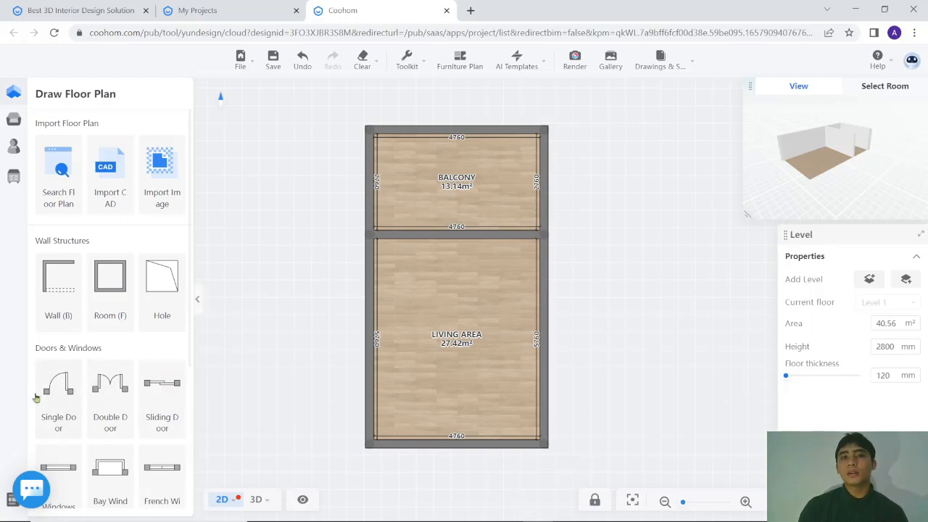
# - Place a single door near the lower end of the living area's left wall and flip it to swing into the room
pyautogui.scroll(-2, 36, 397)
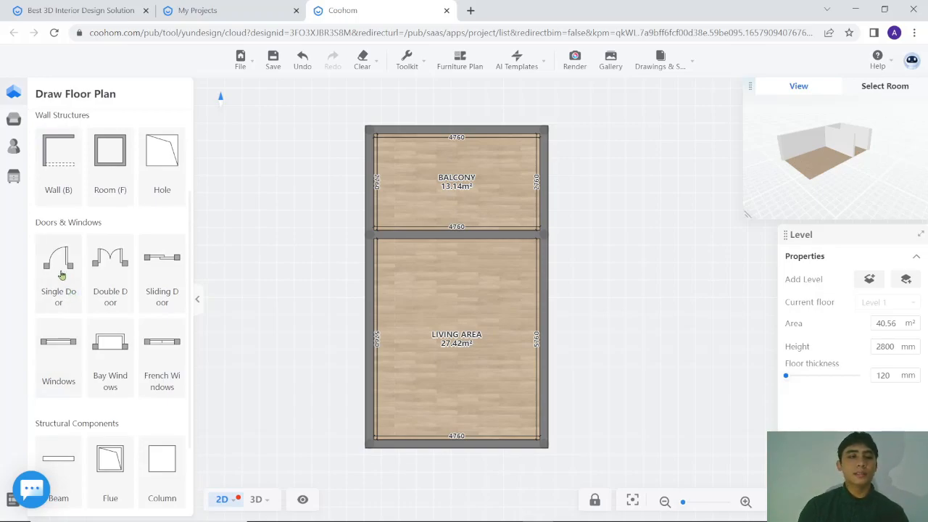
pyautogui.click(62, 262)
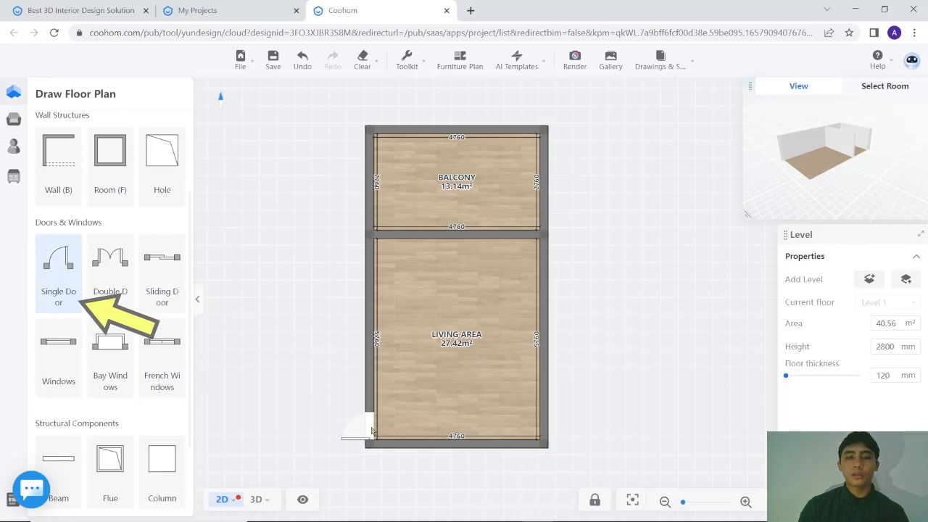
pyautogui.click(372, 427)
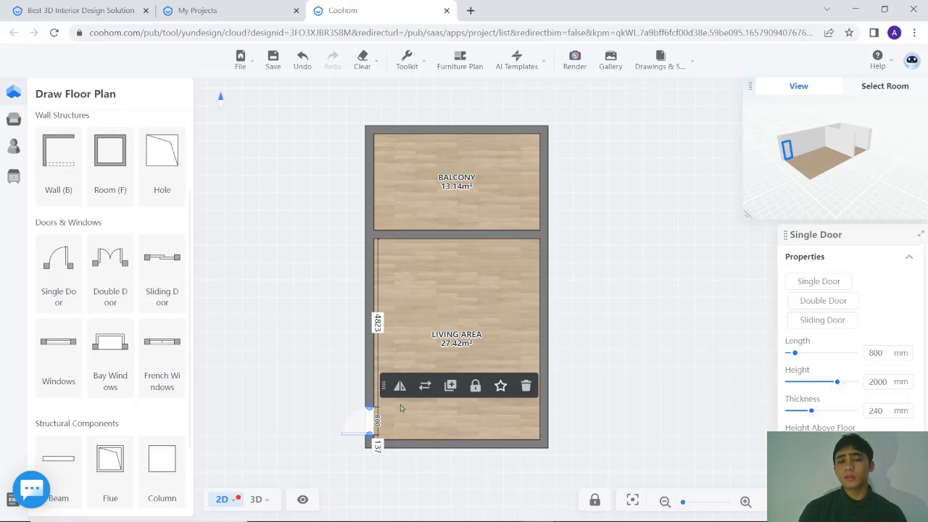
pyautogui.click(399, 387)
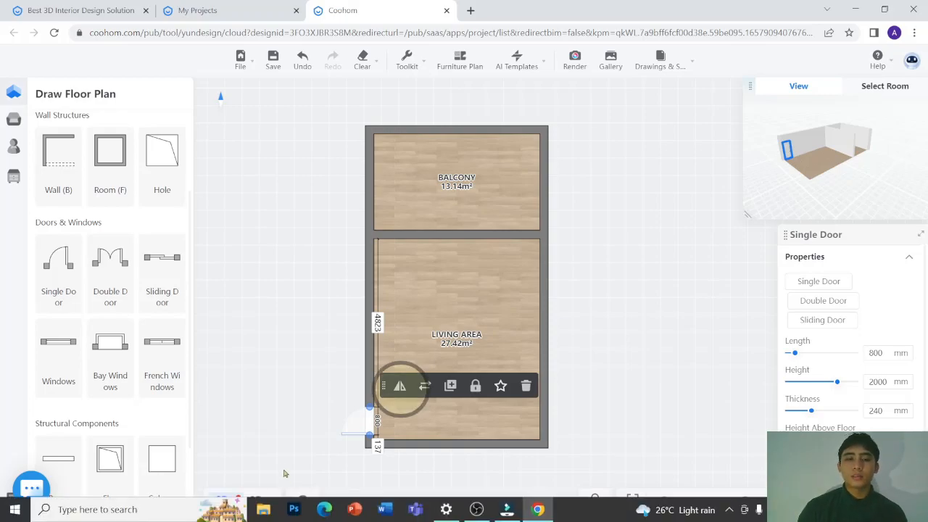
pyautogui.click(400, 387)
pyautogui.click(400, 387)
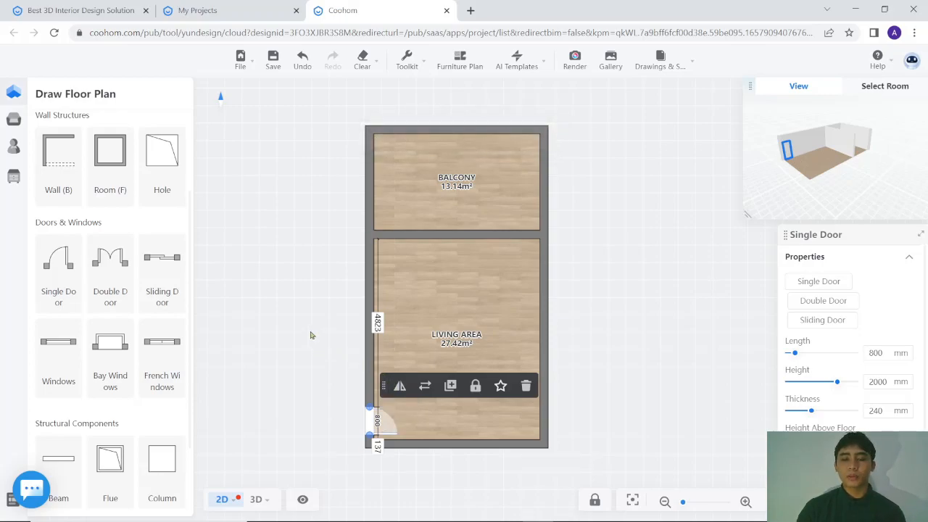
pyautogui.click(286, 323)
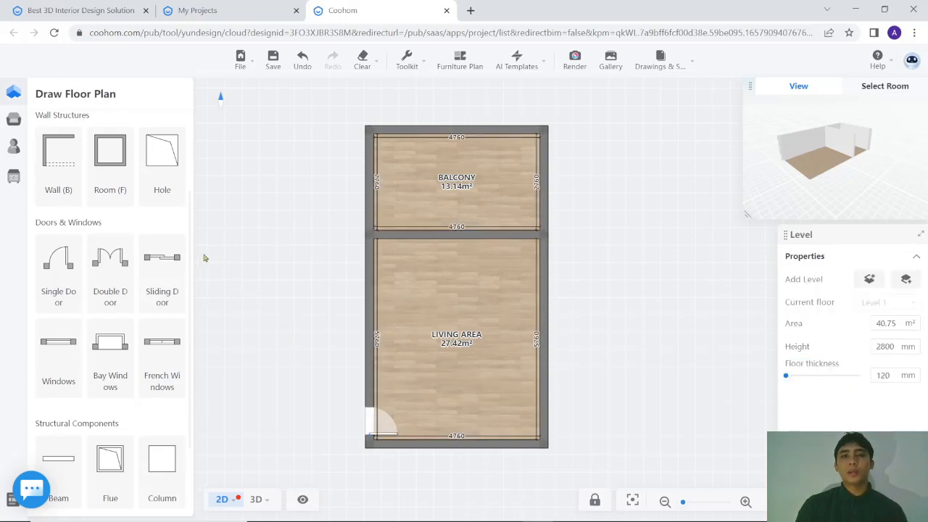
# - Place a window near the upper end of the living area's right wall, with copies near its lower end and on the opposite wall
pyautogui.click(57, 342)
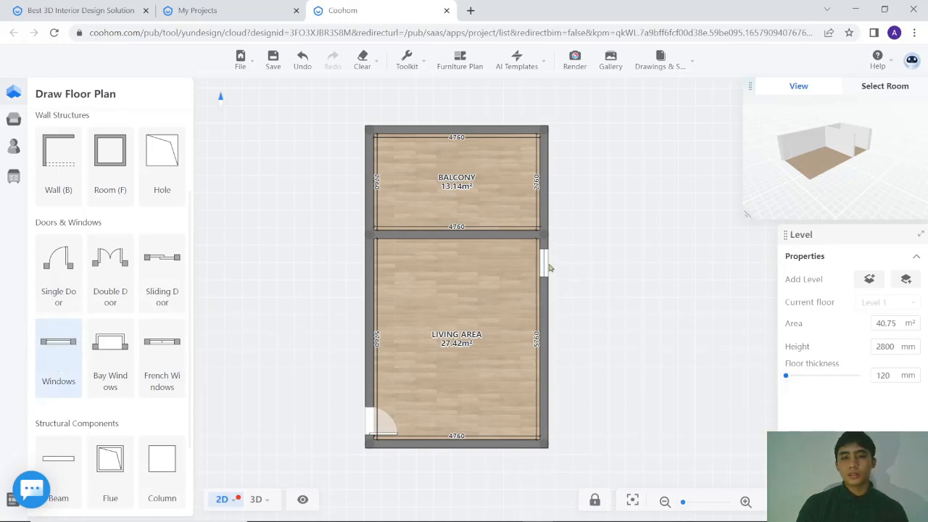
pyautogui.click(549, 268)
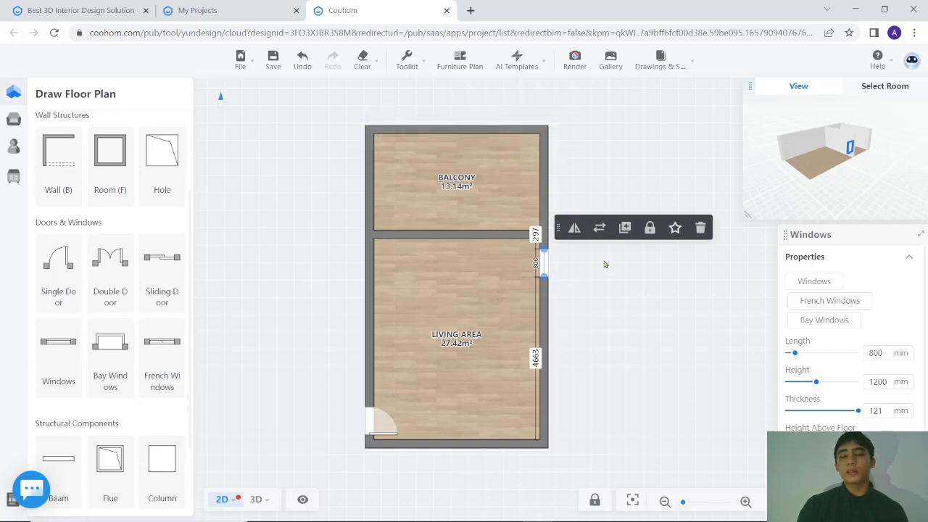
pyautogui.click(625, 229)
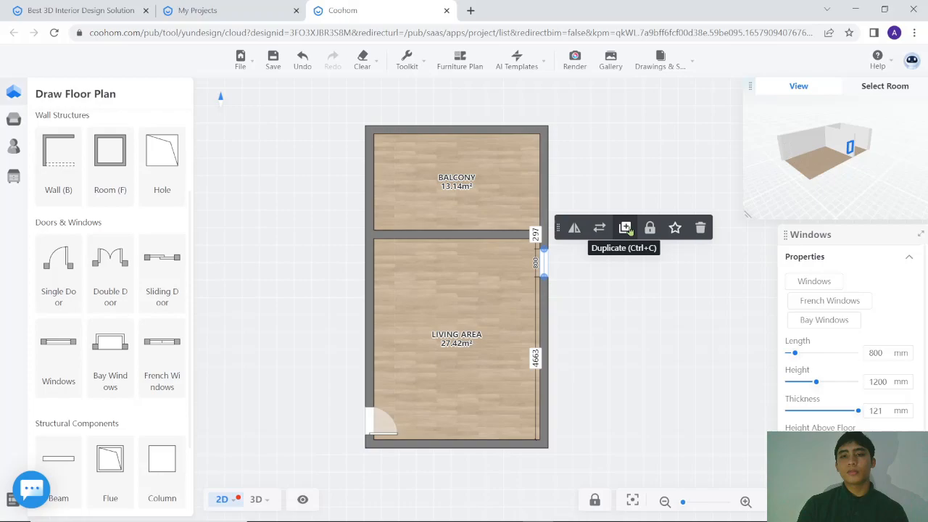
pyautogui.click(554, 416)
pyautogui.click(553, 416)
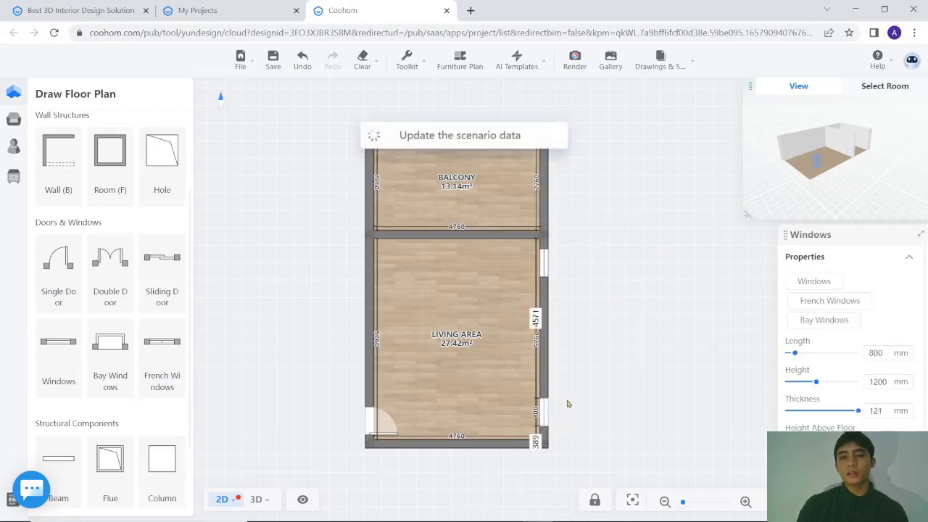
pyautogui.click(625, 376)
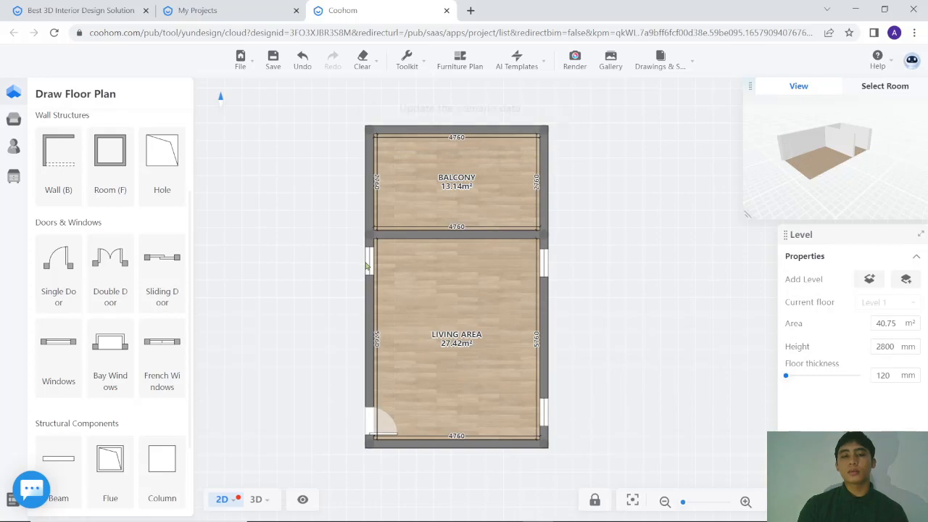
pyautogui.click(368, 267)
pyautogui.click(638, 315)
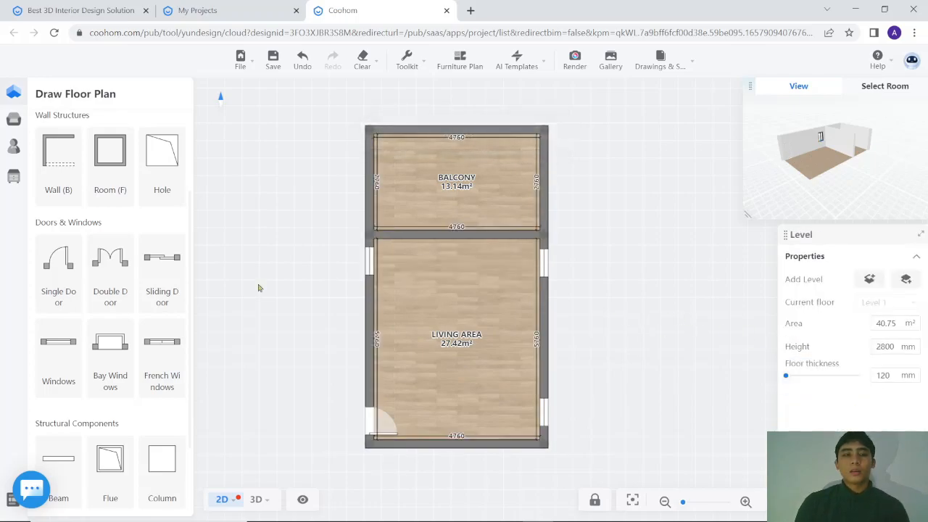
# - Enlarge the 3D preview window and inspect the window on the living area's left wall
pyautogui.moveTo(743, 221); pyautogui.dragTo(691, 241)
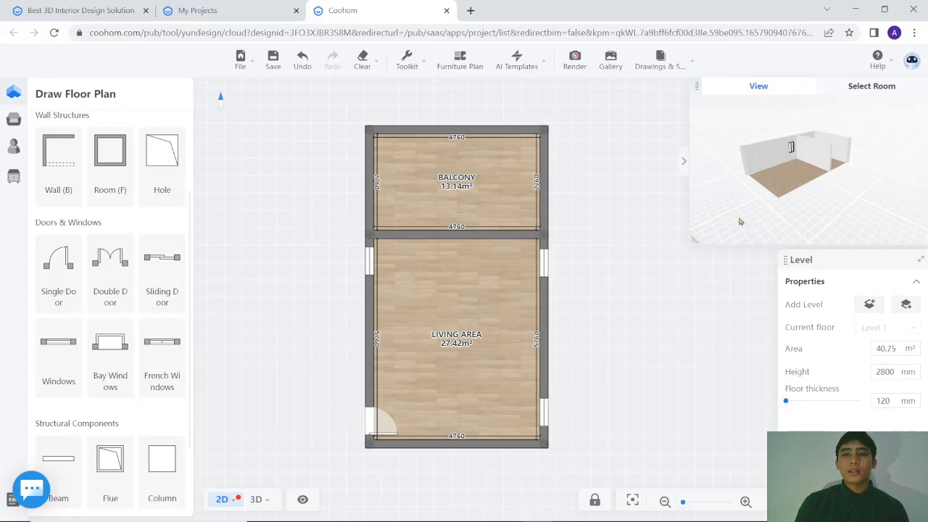
pyautogui.scroll(3, 734, 224)
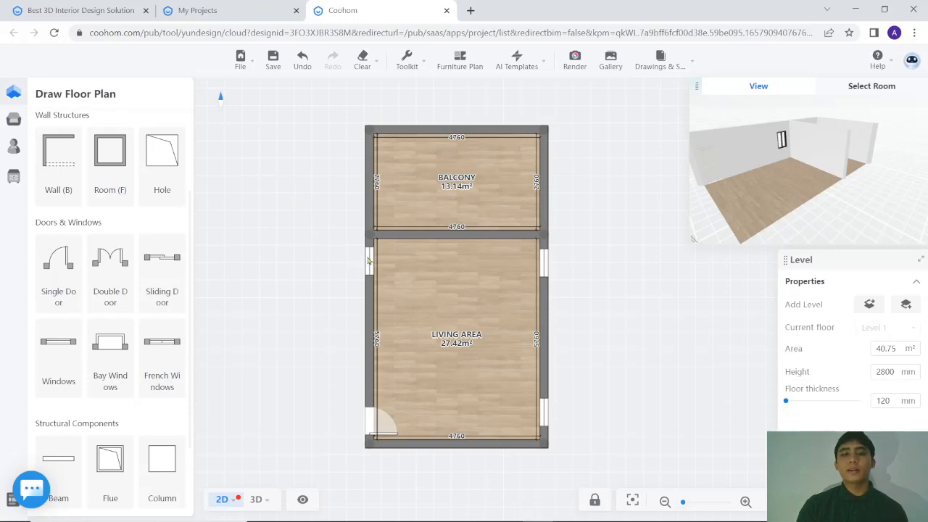
pyautogui.click(369, 255)
pyautogui.click(369, 262)
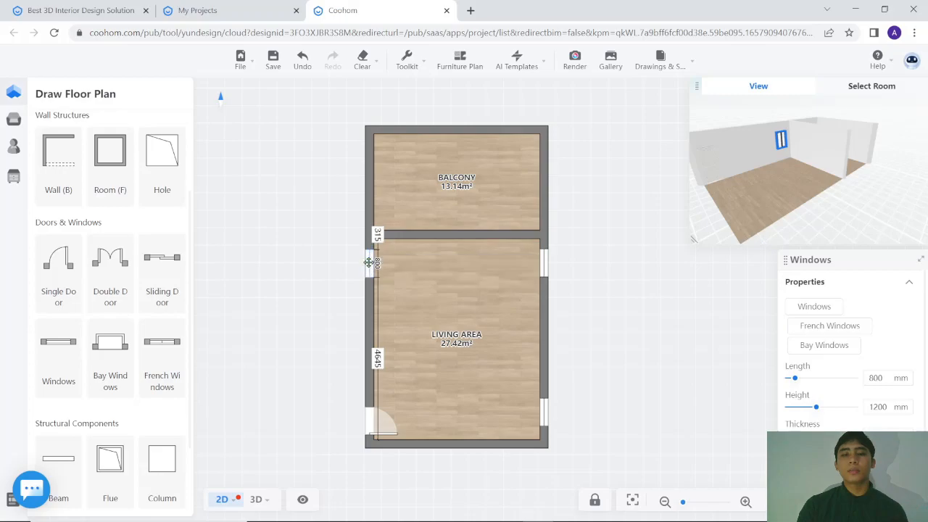
pyautogui.click(605, 177)
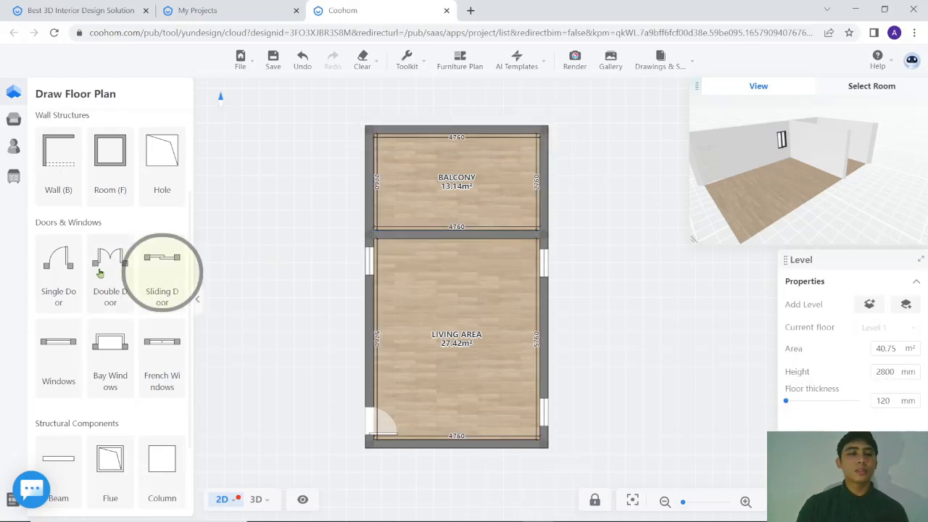
# - Place a sliding door near the middle of the wall between the balcony and the living area
pyautogui.click(161, 267)
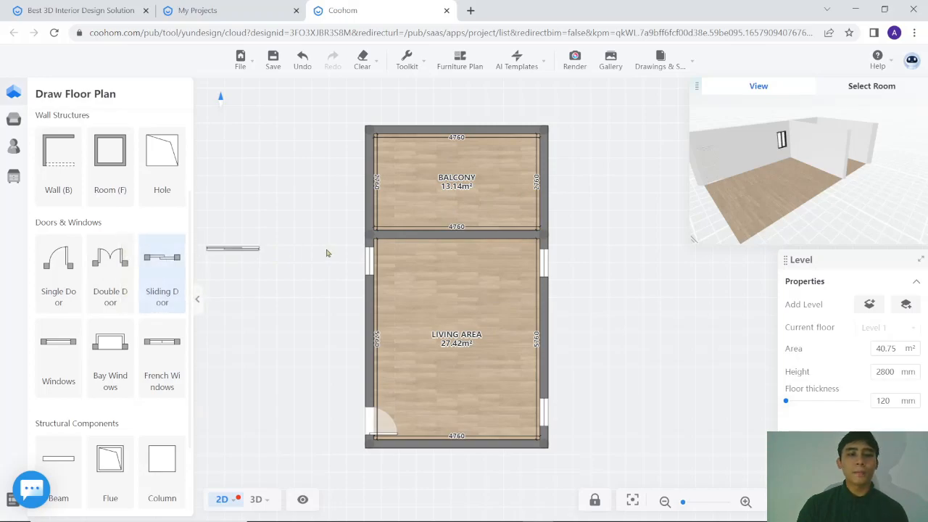
pyautogui.click(454, 239)
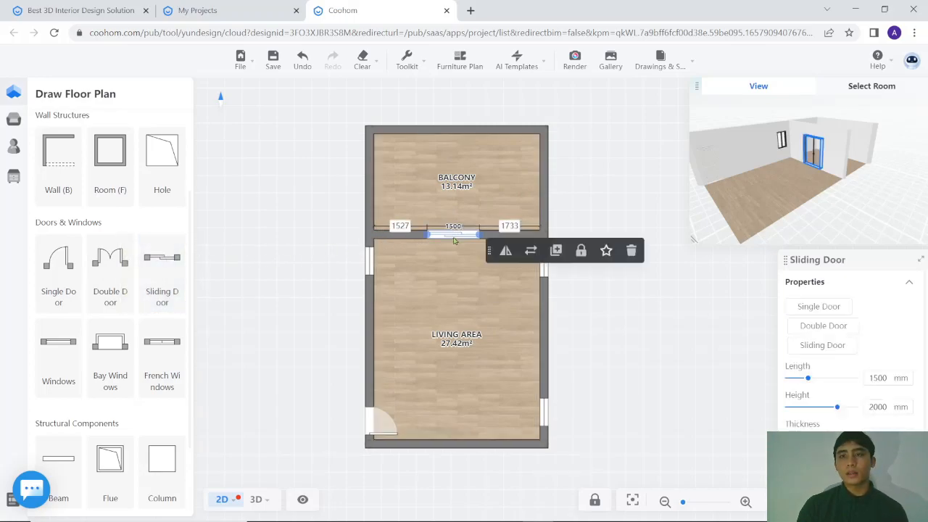
pyautogui.click(460, 265)
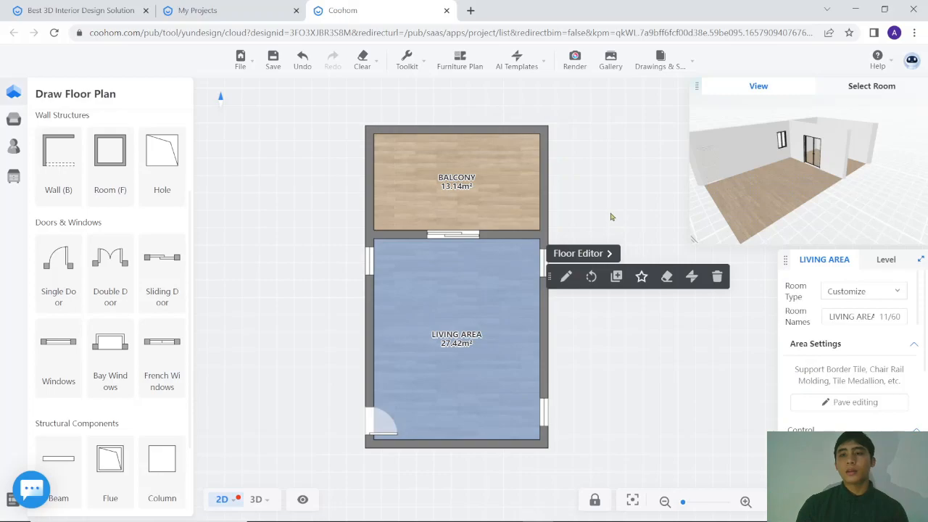
pyautogui.click(611, 217)
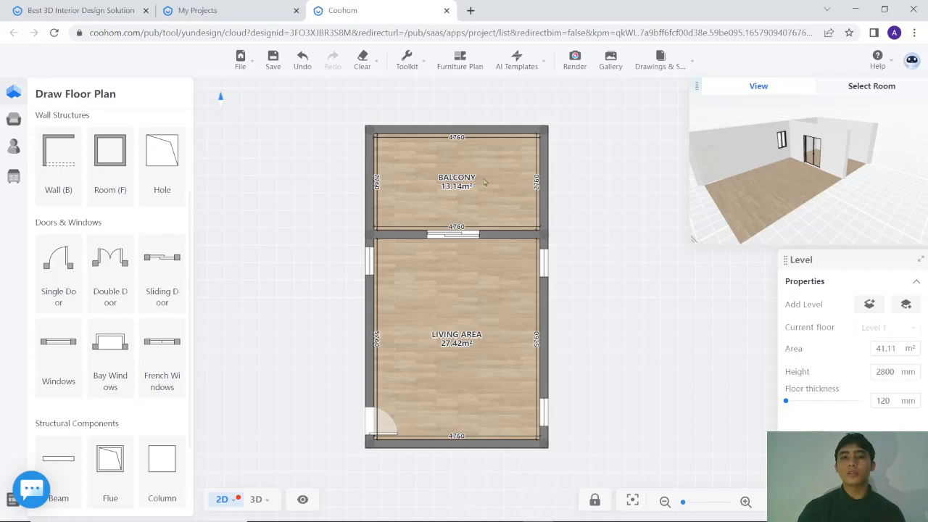
# - Set the sliding door's length to 3200 mm and view it closer in the 3D preview
pyautogui.click(455, 233)
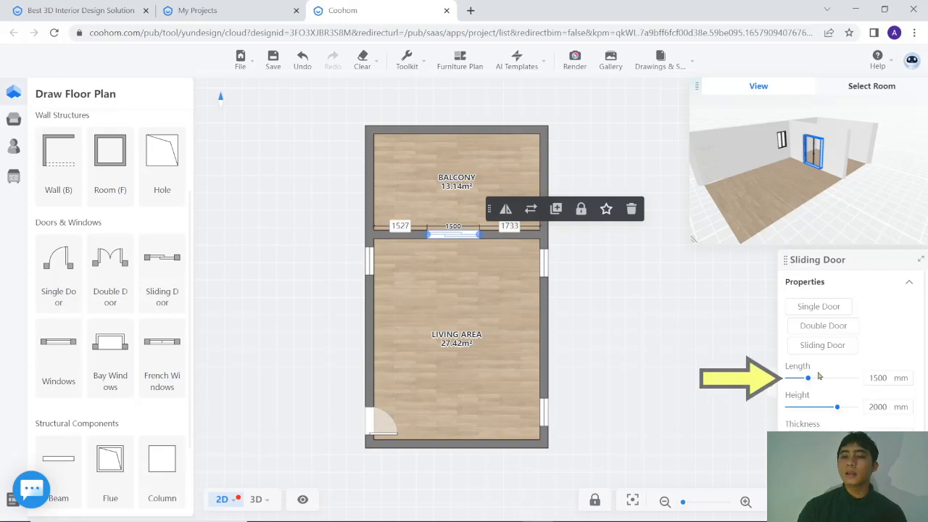
pyautogui.click(879, 377)
pyautogui.write('3200')
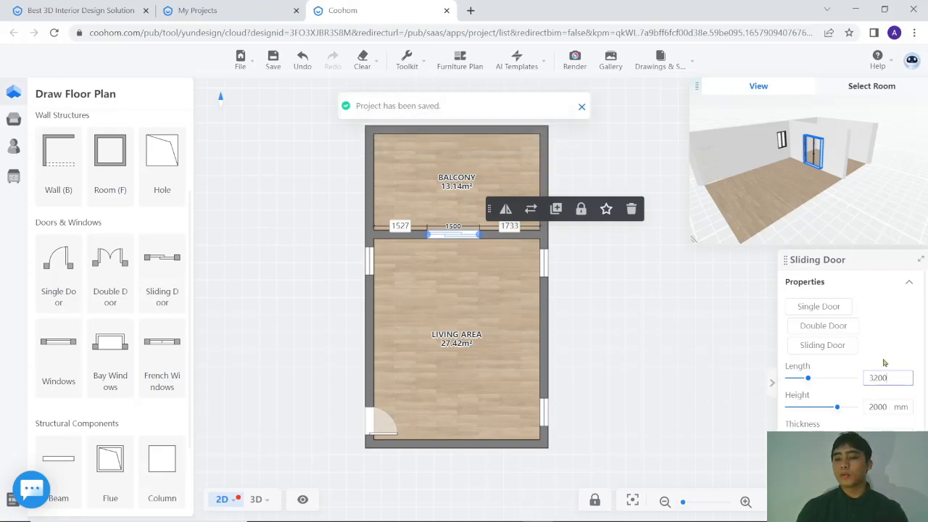
pyautogui.press('Return')
pyautogui.click(746, 364)
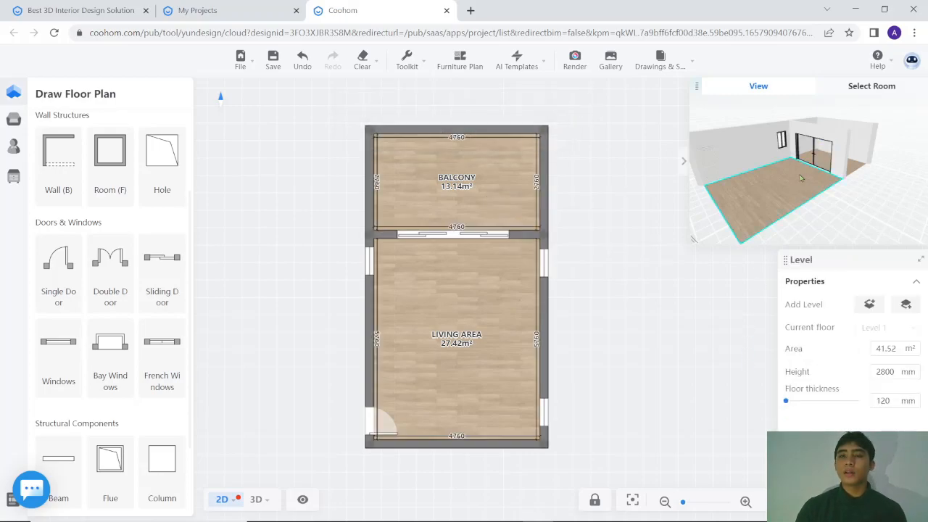
pyautogui.scroll(3, 764, 118)
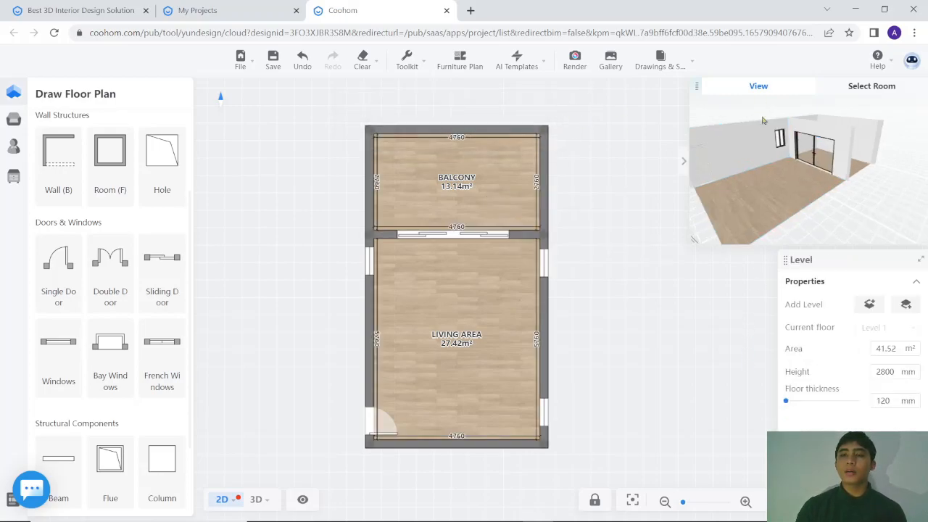
# - Replace the sliding door between the balcony and the living area with the four-panel glass sliding door from the model catalog
pyautogui.click(471, 233)
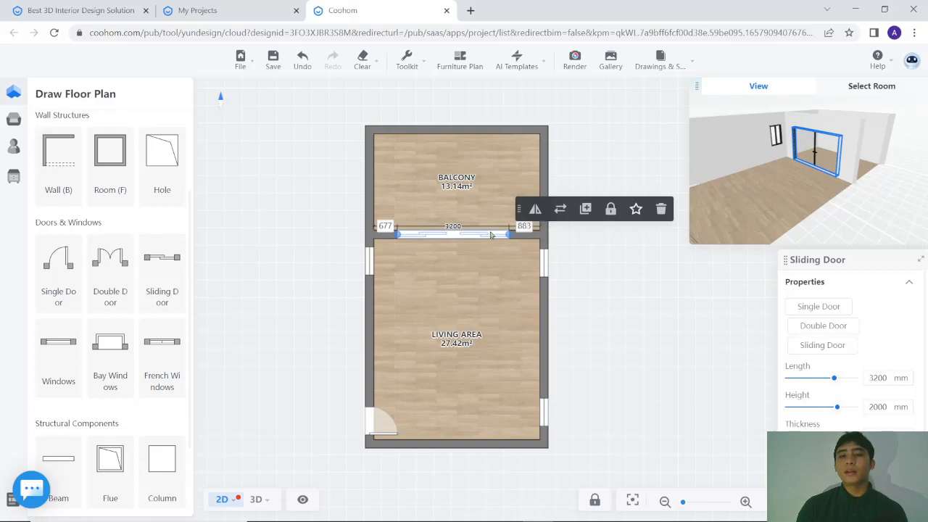
pyautogui.click(553, 220)
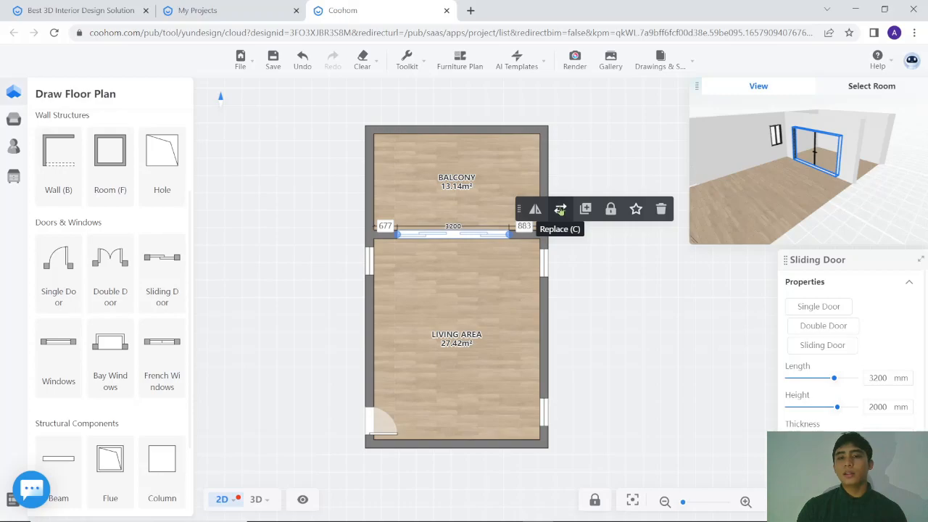
pyautogui.click(562, 209)
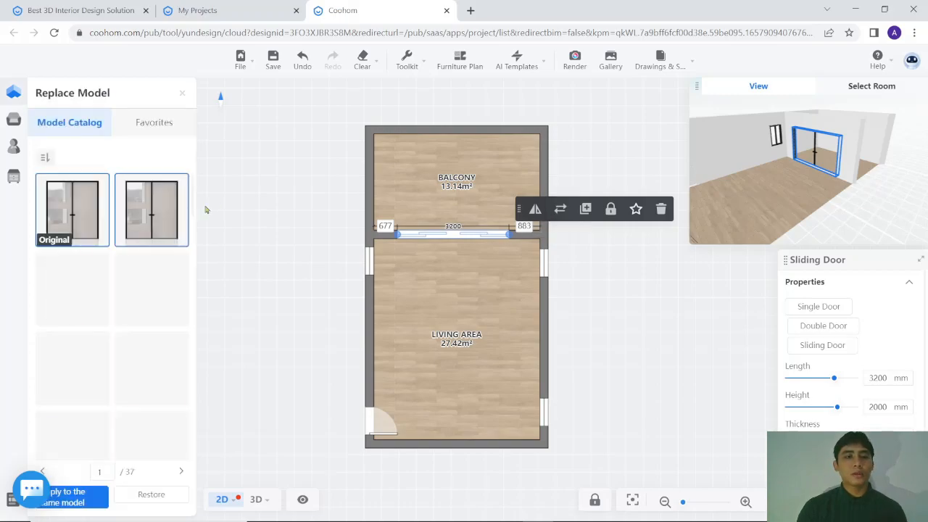
pyautogui.scroll(-5, 137, 239)
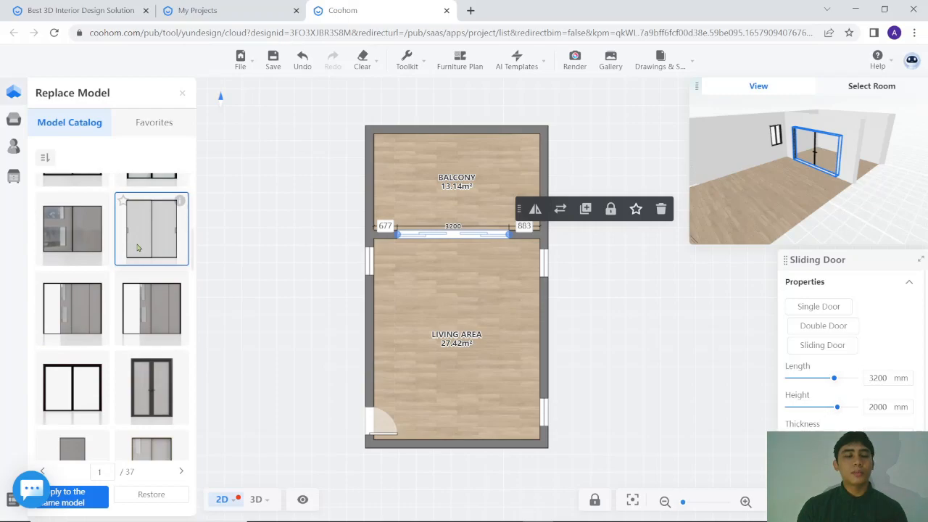
pyautogui.scroll(-2, 138, 248)
pyautogui.scroll(-5, 142, 253)
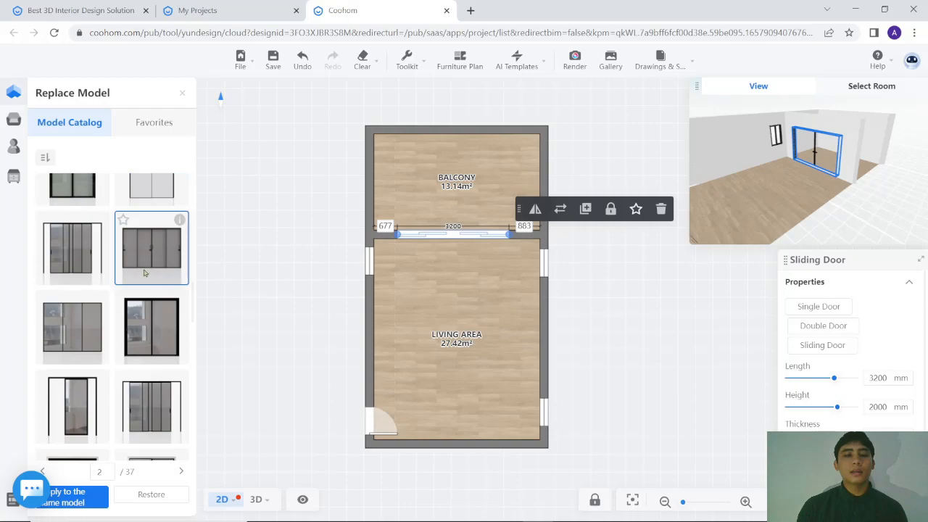
pyautogui.scroll(-6, 145, 267)
pyautogui.scroll(-6, 145, 285)
pyautogui.scroll(-6, 147, 290)
pyautogui.scroll(3, 150, 296)
pyautogui.click(152, 233)
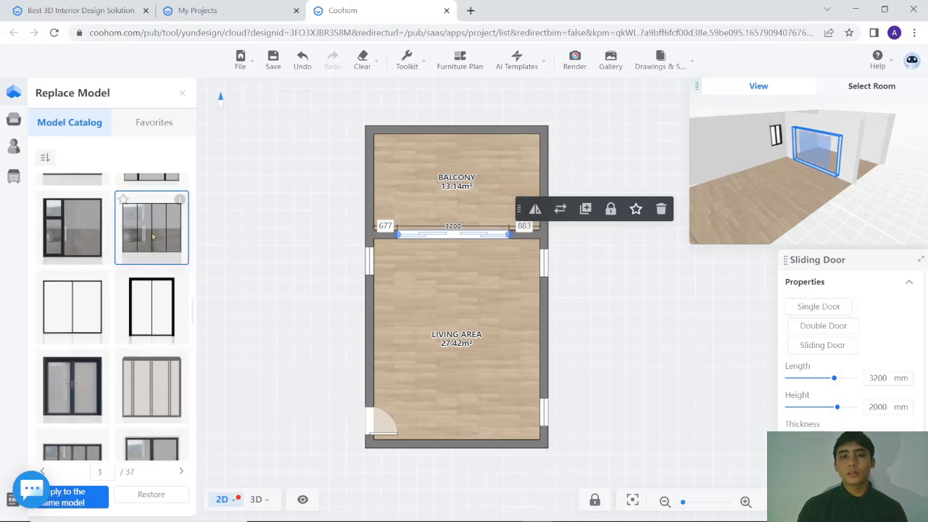
pyautogui.click(614, 328)
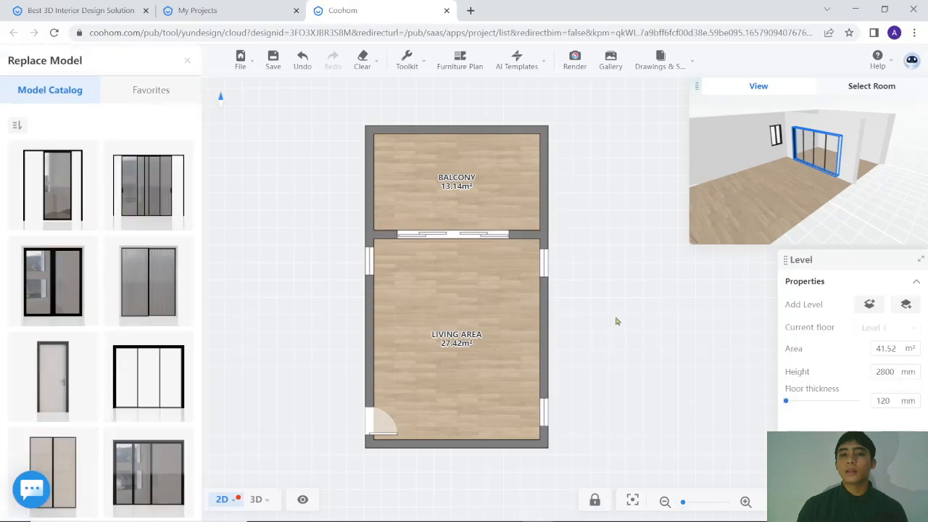
# - Shift the sliding door slightly right along its wall so it sits closer to the middle
pyautogui.scroll(1, 841, 147)
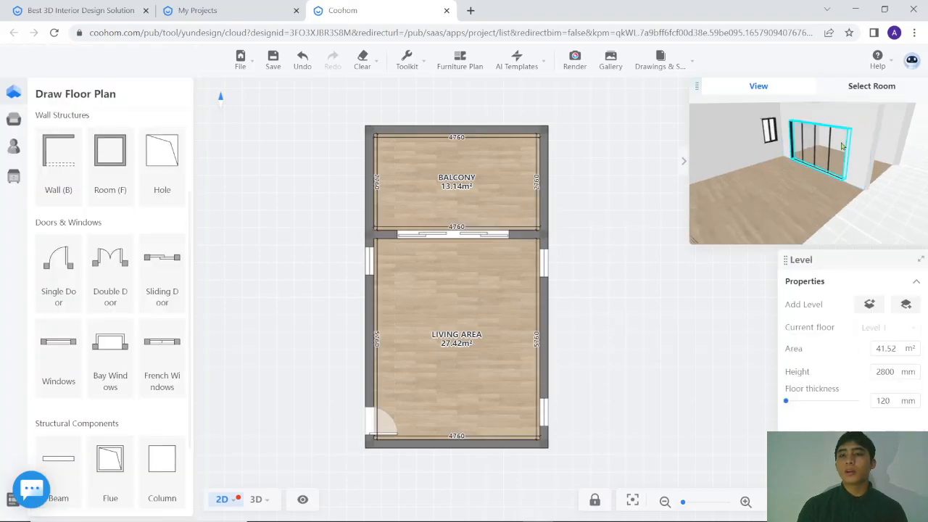
pyautogui.scroll(-4, 833, 144)
pyautogui.scroll(3, 819, 134)
pyautogui.scroll(1, 810, 129)
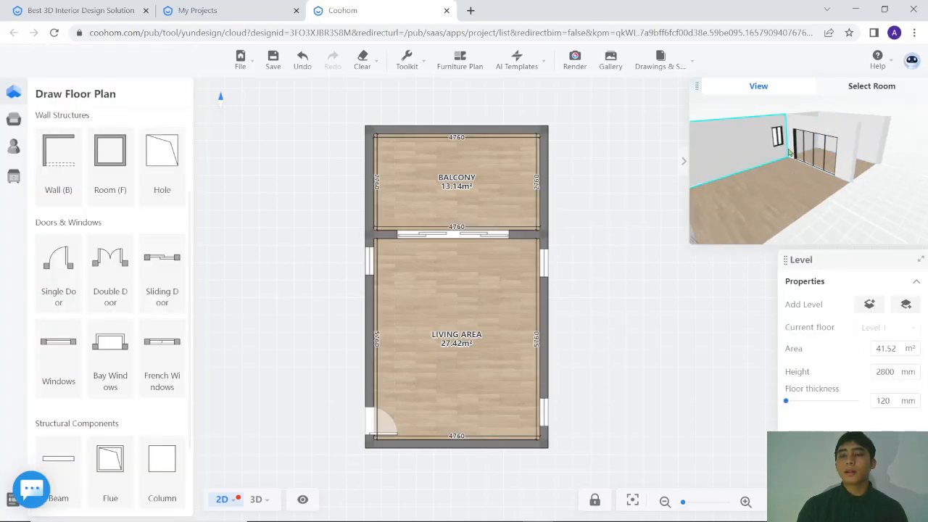
pyautogui.scroll(-3, 800, 140)
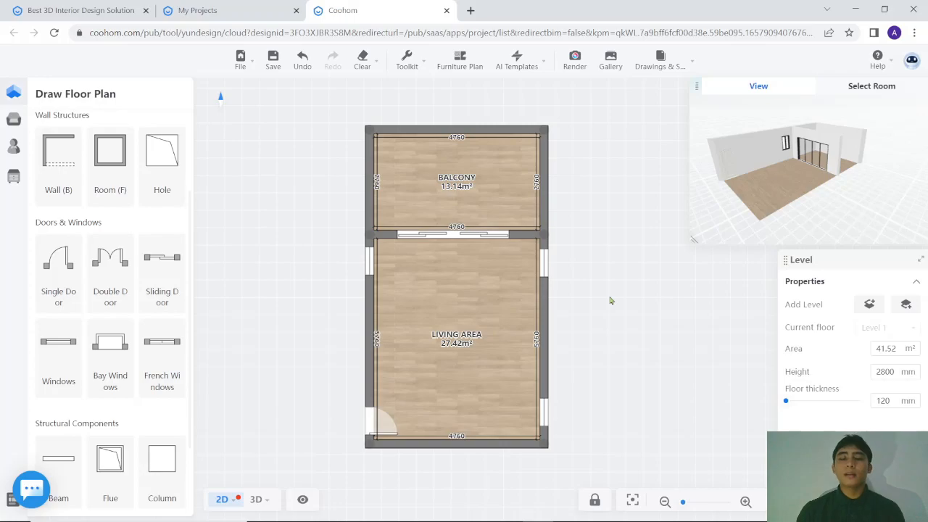
pyautogui.click(426, 233)
pyautogui.moveTo(426, 233); pyautogui.dragTo(435, 234)
pyautogui.click(675, 275)
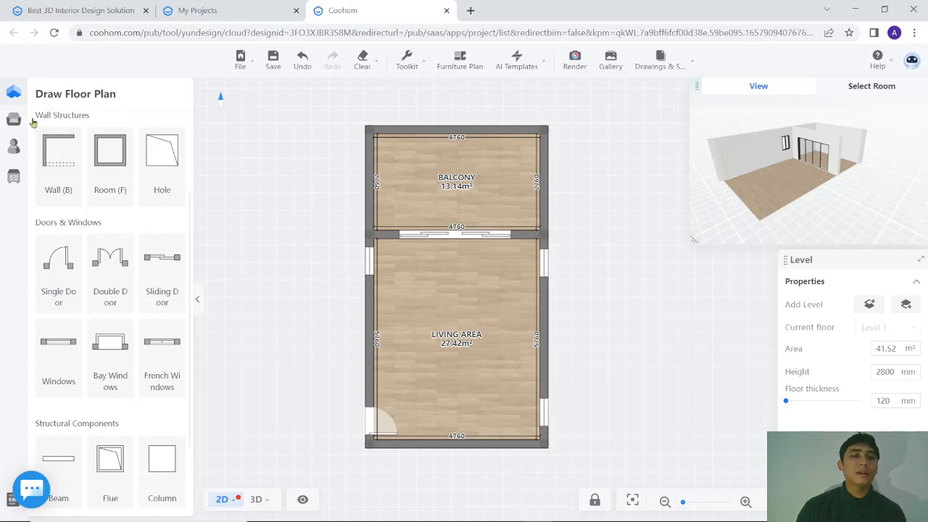
# - Browse the sofas in the public library's furniture category and add the blue sofa with orange cushions to the favorites
pyautogui.moveTo(24, 120)
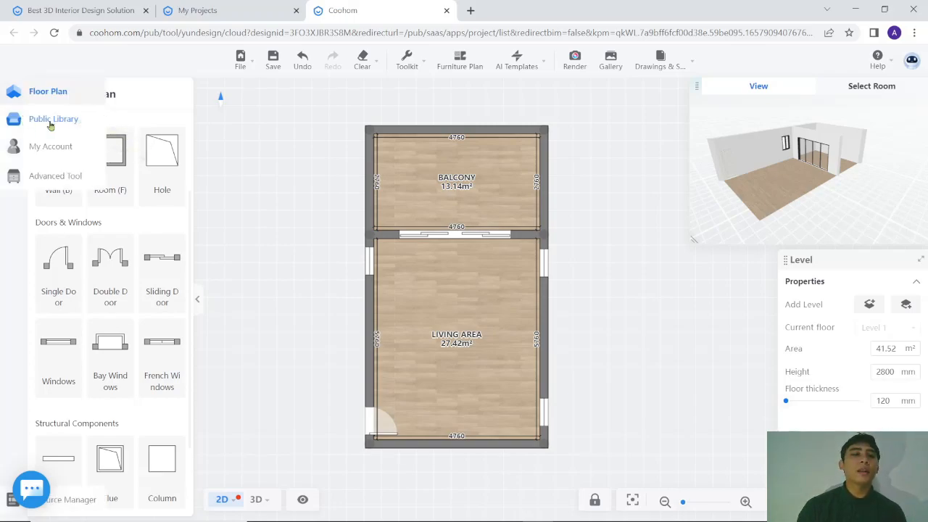
pyautogui.click(53, 122)
pyautogui.moveTo(193, 212); pyautogui.dragTo(215, 212)
pyautogui.scroll(-2, 156, 232)
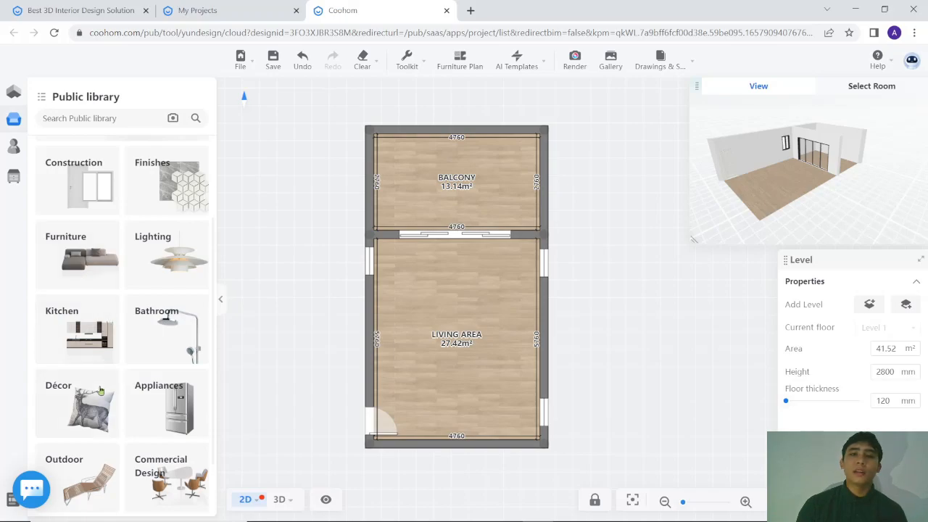
pyautogui.scroll(-1, 182, 395)
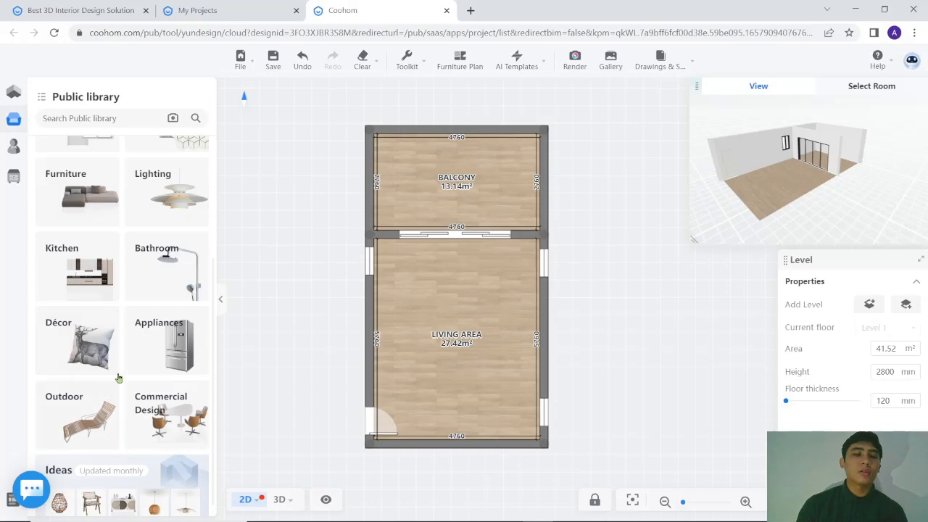
pyautogui.scroll(2, 120, 265)
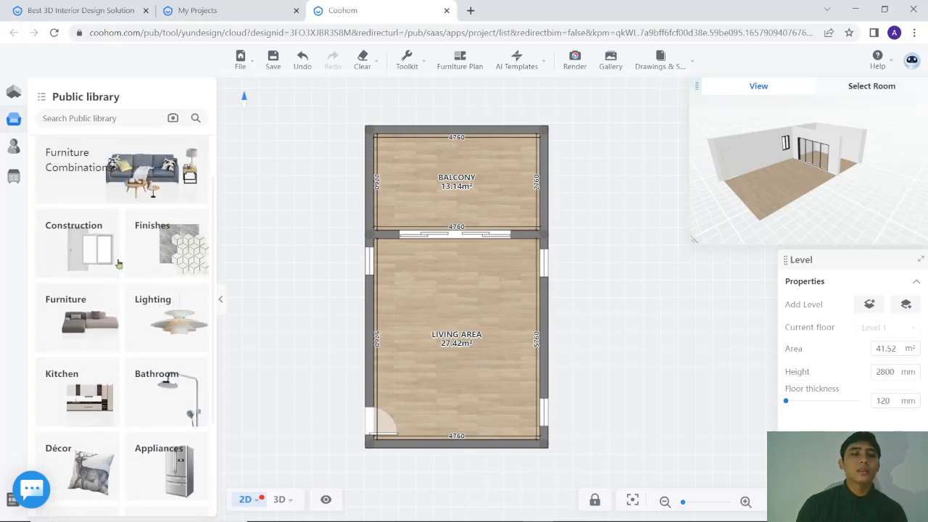
pyautogui.click(87, 313)
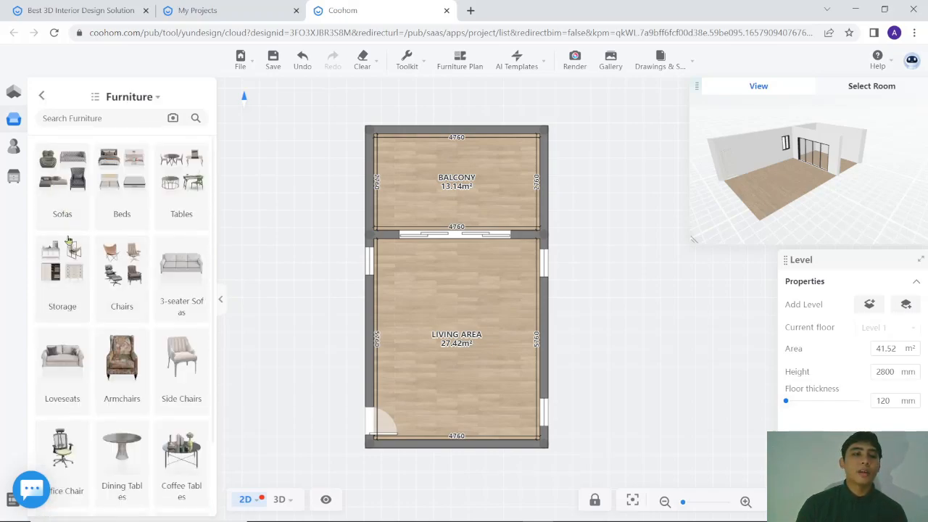
pyautogui.click(65, 187)
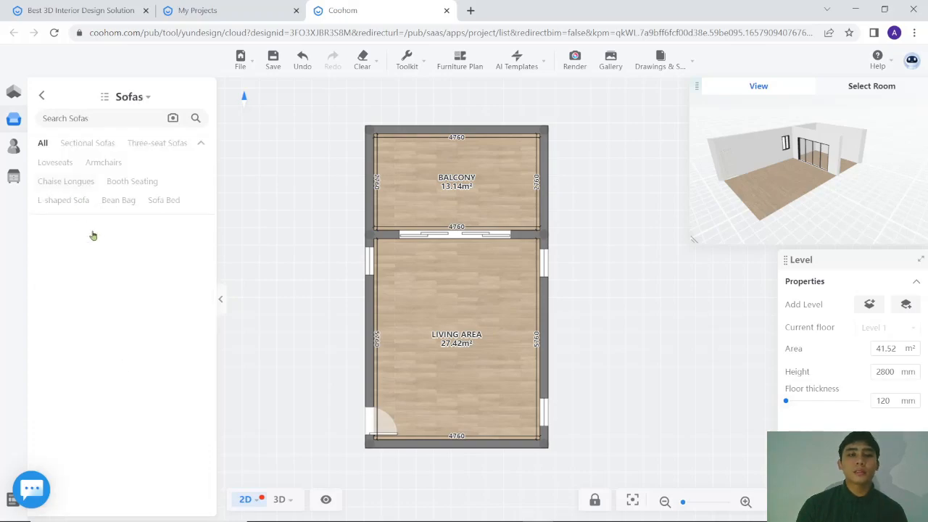
pyautogui.scroll(-3, 114, 250)
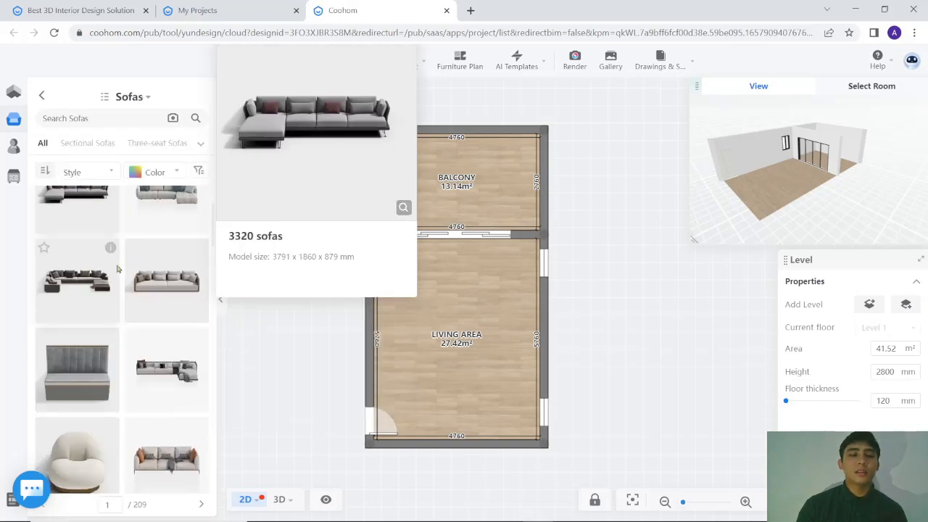
pyautogui.scroll(2, 122, 263)
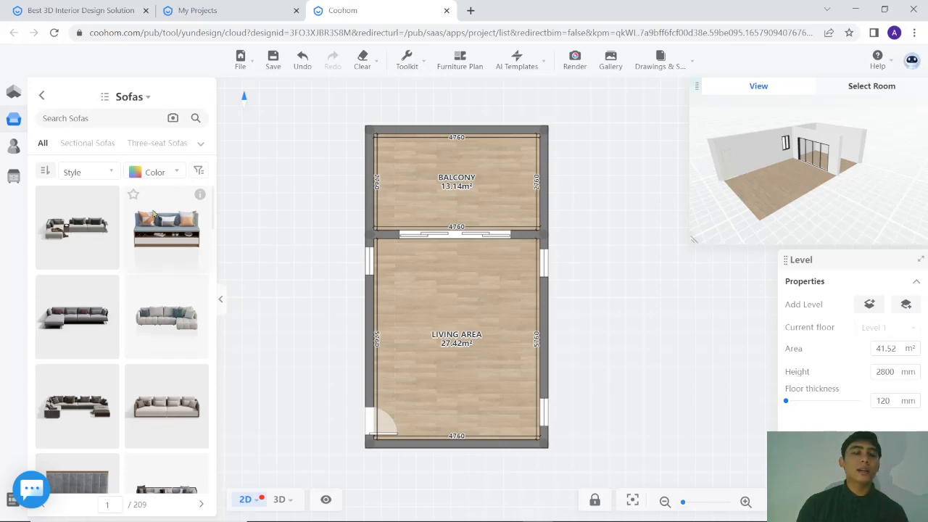
pyautogui.moveTo(9, 151)
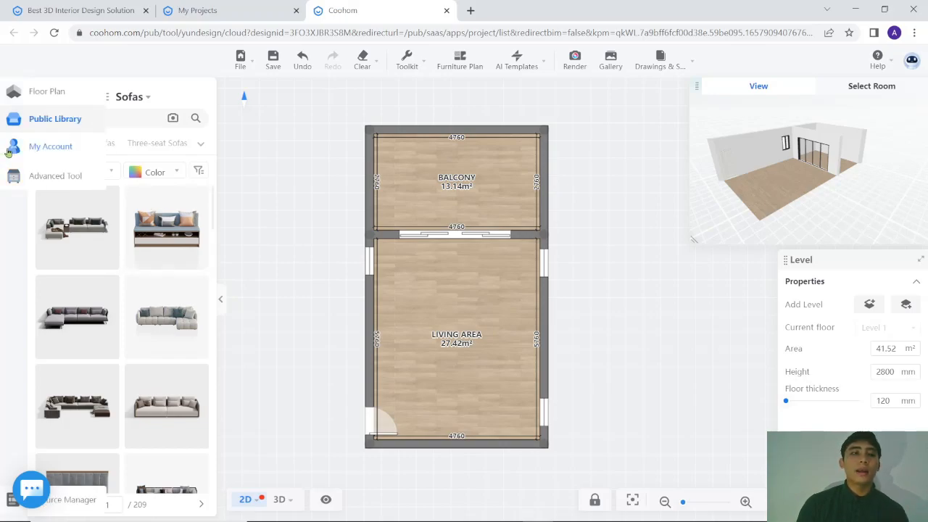
pyautogui.click(132, 199)
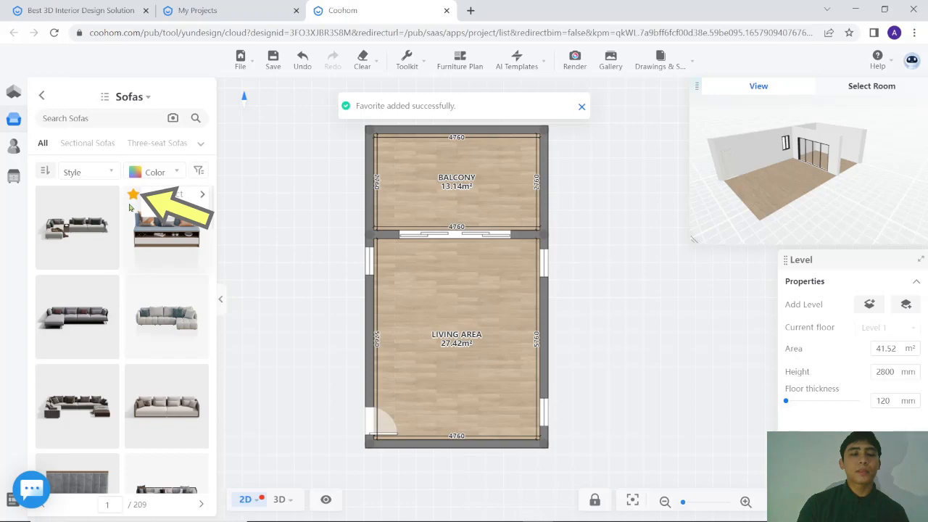
# - Place the favorite furniture combination with the grey L-shaped sofa and yellow armchair in the middle of the living area
pyautogui.moveTo(7, 150)
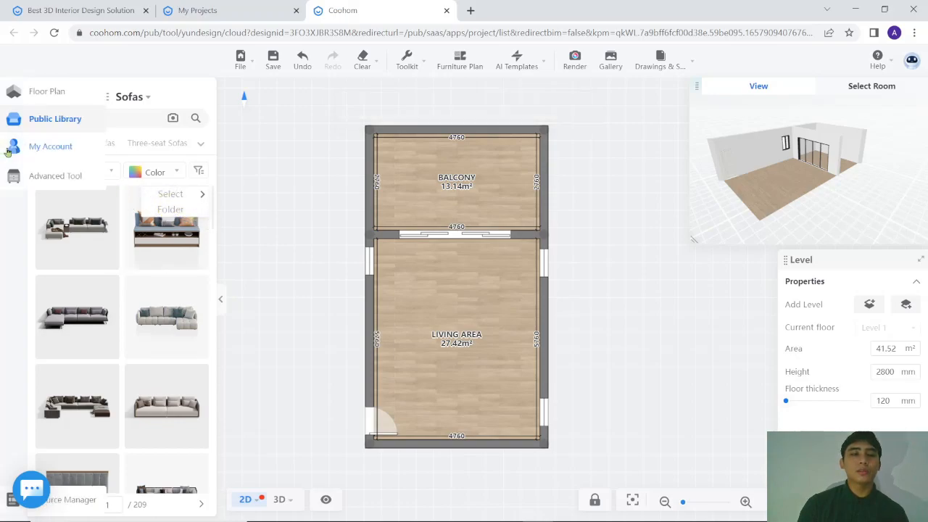
pyautogui.click(21, 150)
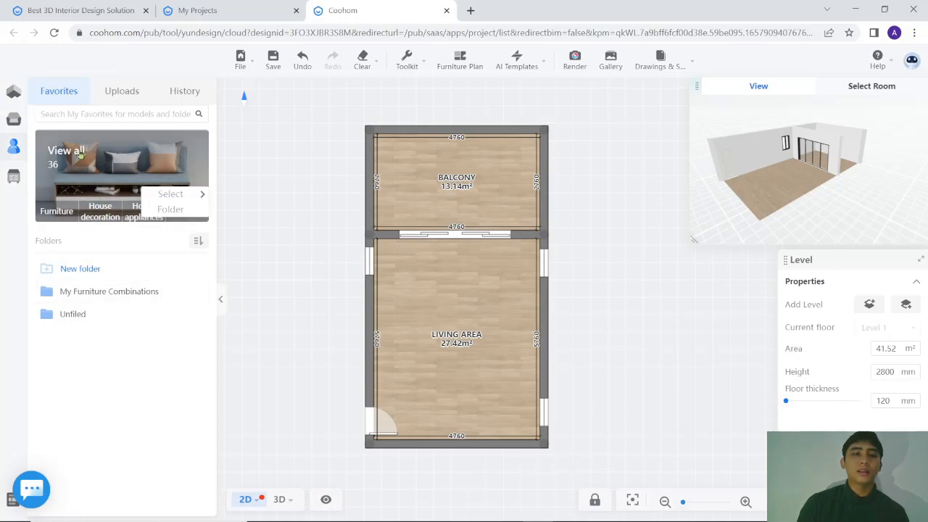
pyautogui.click(81, 154)
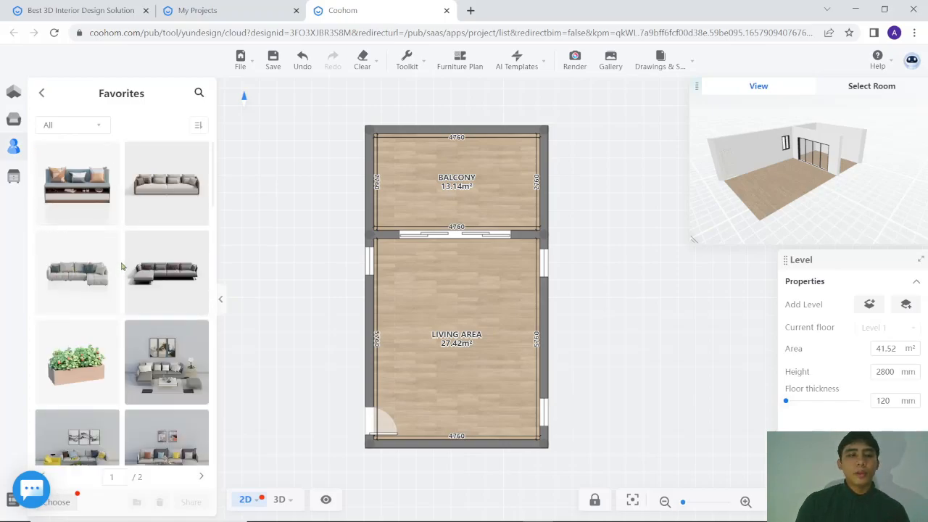
pyautogui.scroll(-1, 126, 267)
pyautogui.scroll(-2, 129, 266)
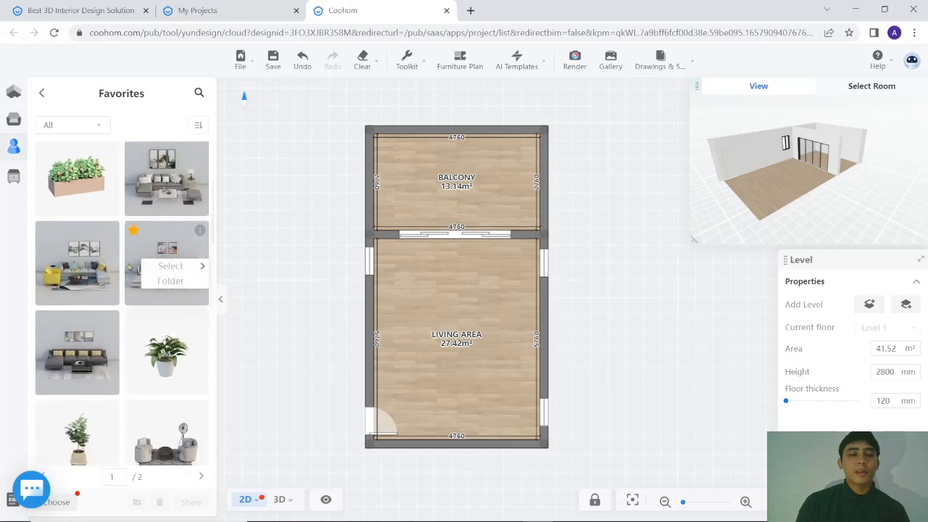
pyautogui.moveTo(96, 276); pyautogui.dragTo(470, 334)
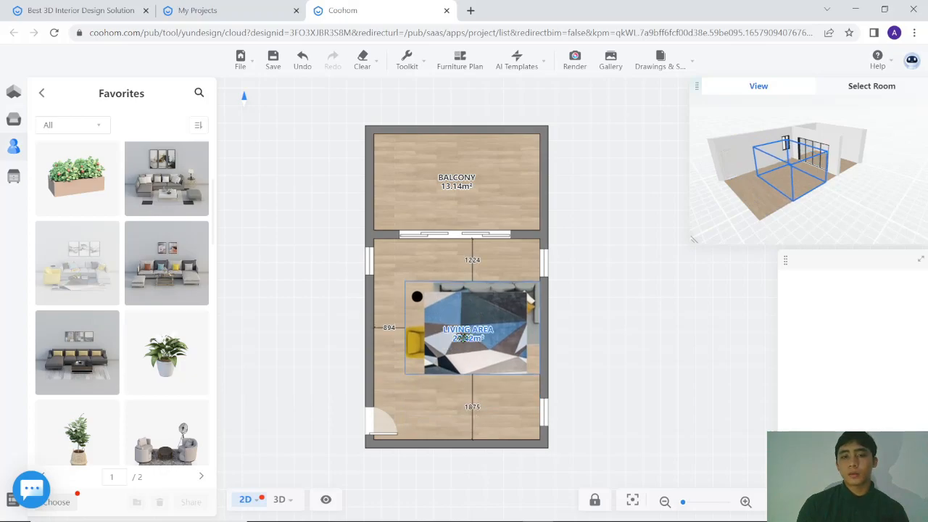
pyautogui.click(470, 334)
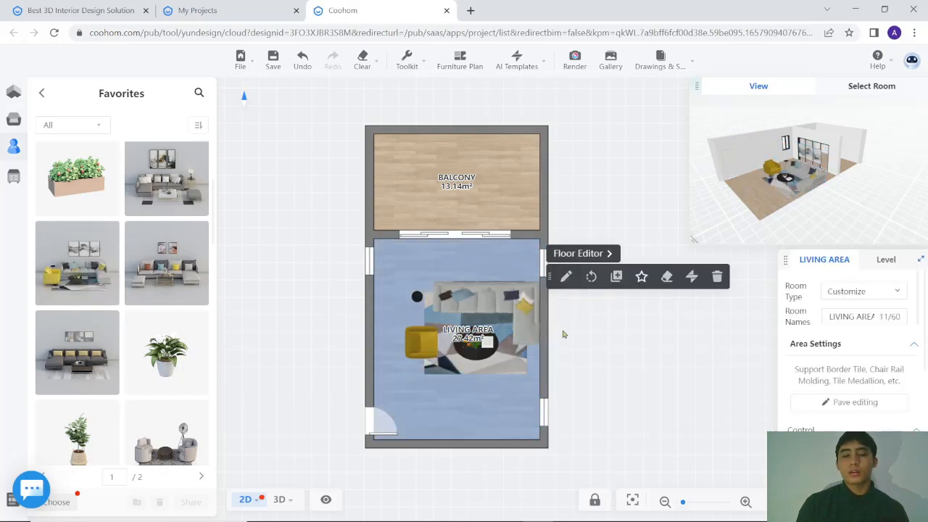
# - Ungroup the furniture combination placed in the living area
pyautogui.click(500, 307)
pyautogui.click(491, 307)
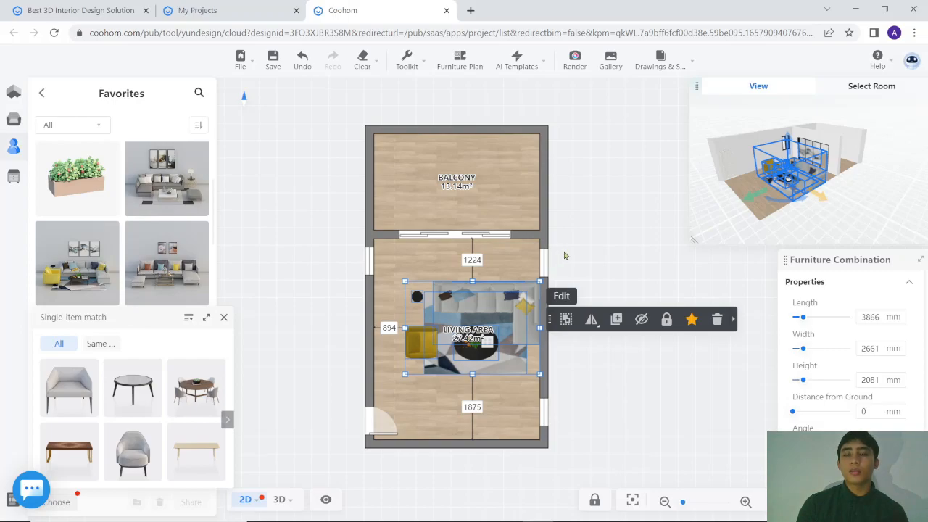
pyautogui.click(566, 319)
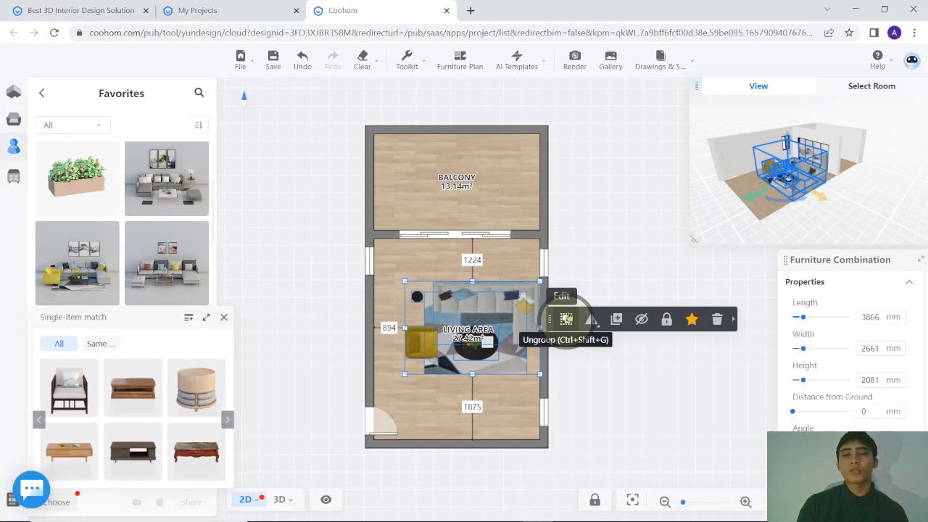
pyautogui.click(565, 319)
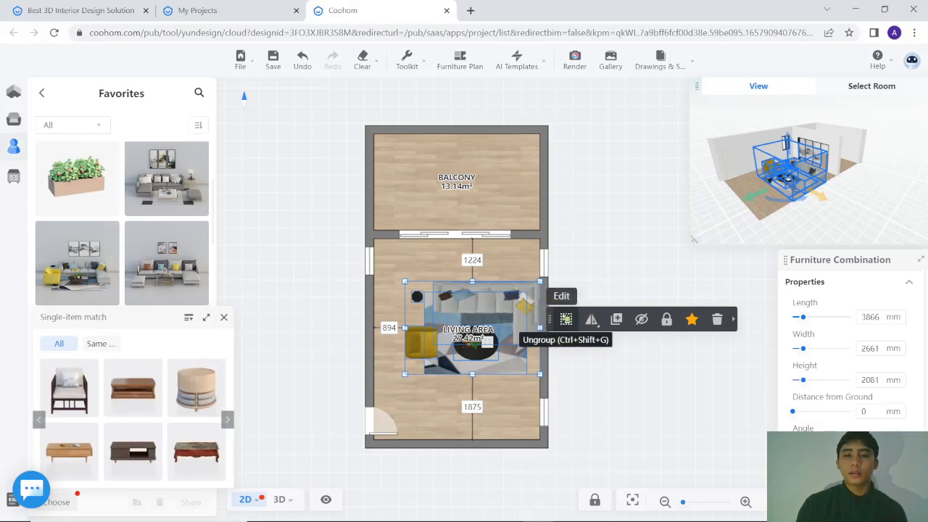
# - Select the sofa, armchair, rug and tables together, rotate them to -90° about Z, and move them against the living area's right wall
pyautogui.click(467, 368)
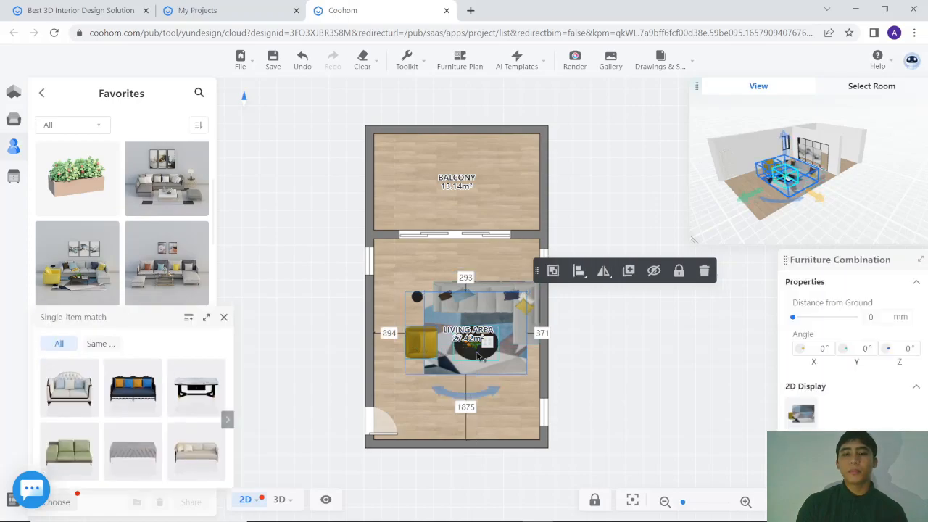
pyautogui.click(505, 312)
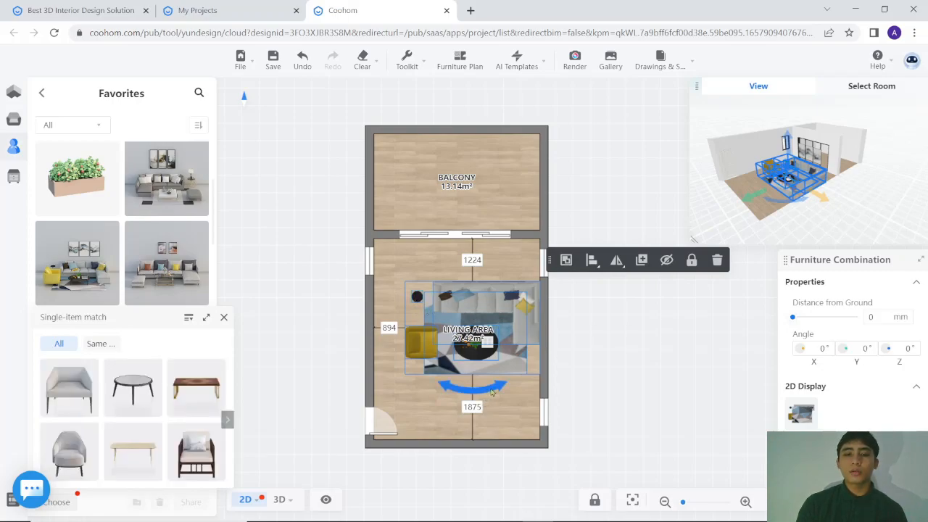
pyautogui.hotkey('ctrl', 's')
pyautogui.moveTo(497, 388); pyautogui.dragTo(428, 357)
pyautogui.moveTo(483, 364); pyautogui.dragTo(507, 354)
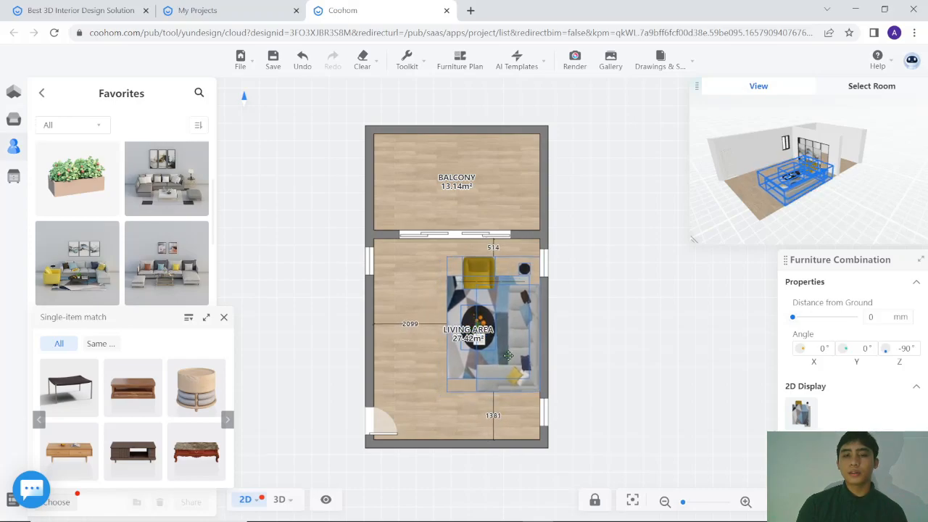
pyautogui.click(675, 372)
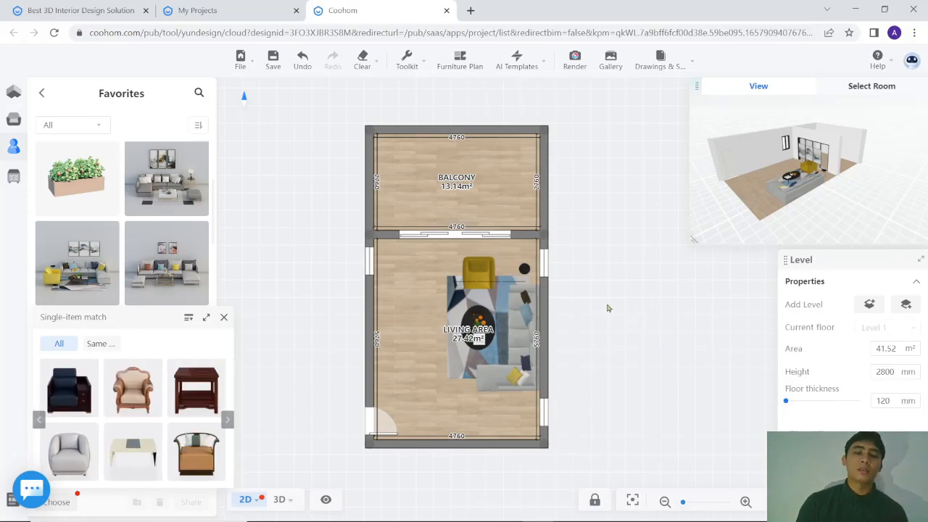
# - Move the yellow armchair below the sofa, about 260 mm from the living area's lower wall, and turn it diagonally
pyautogui.click(484, 274)
pyautogui.moveTo(484, 274); pyautogui.dragTo(467, 406)
pyautogui.moveTo(457, 467); pyautogui.dragTo(410, 366)
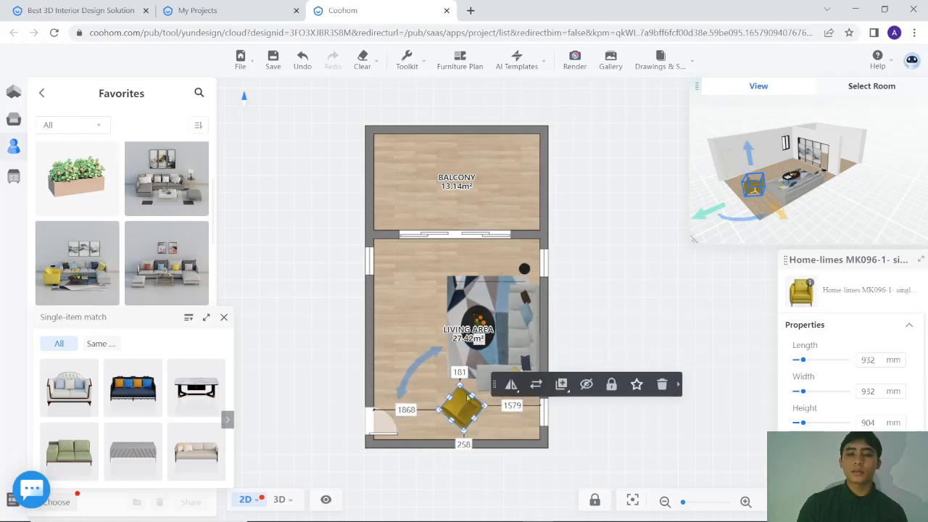
# - Enlarge the living area's rug to about 4520 mm long and 3350 mm wide, extending it beneath the yellow armchair
pyautogui.click(640, 334)
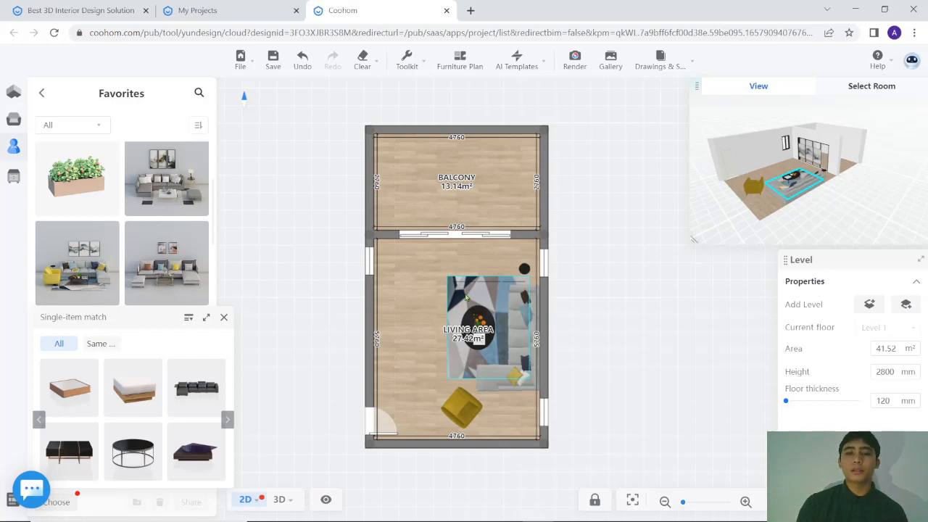
pyautogui.click(464, 317)
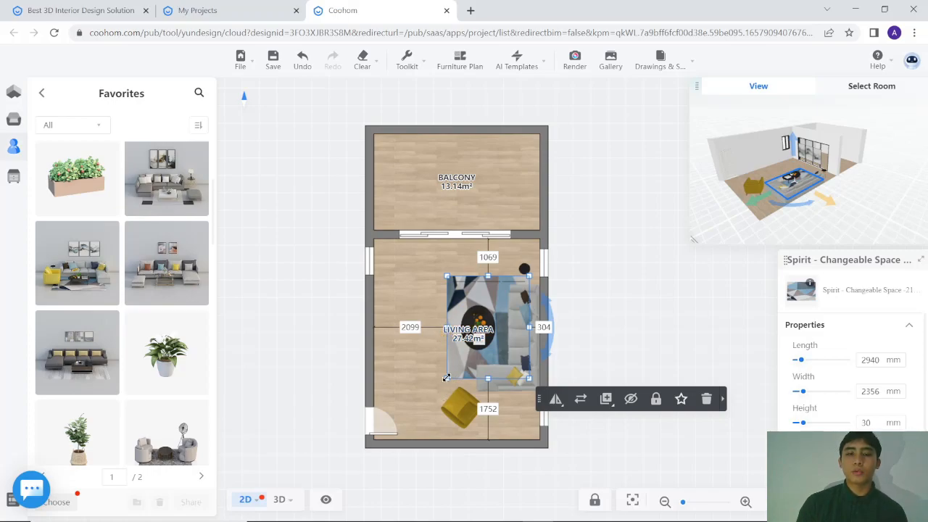
pyautogui.moveTo(445, 377); pyautogui.dragTo(379, 395)
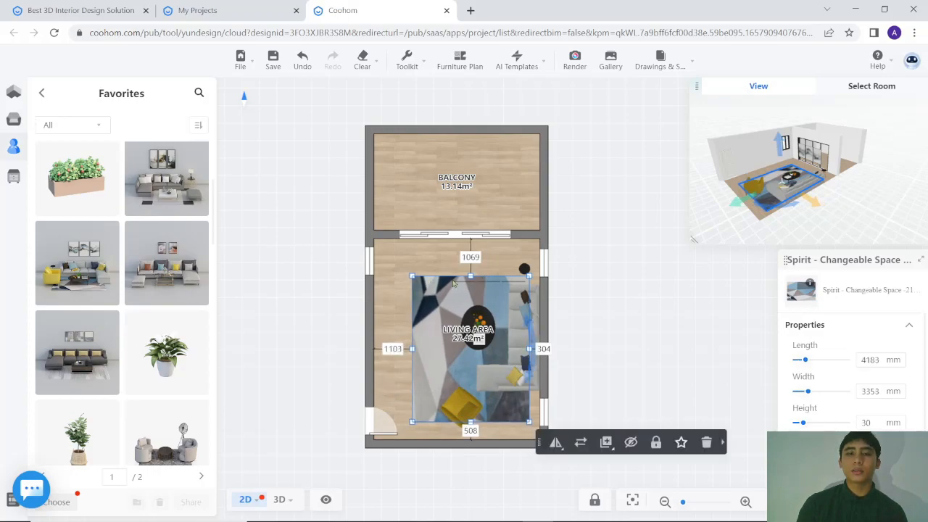
pyautogui.moveTo(471, 277); pyautogui.dragTo(471, 265)
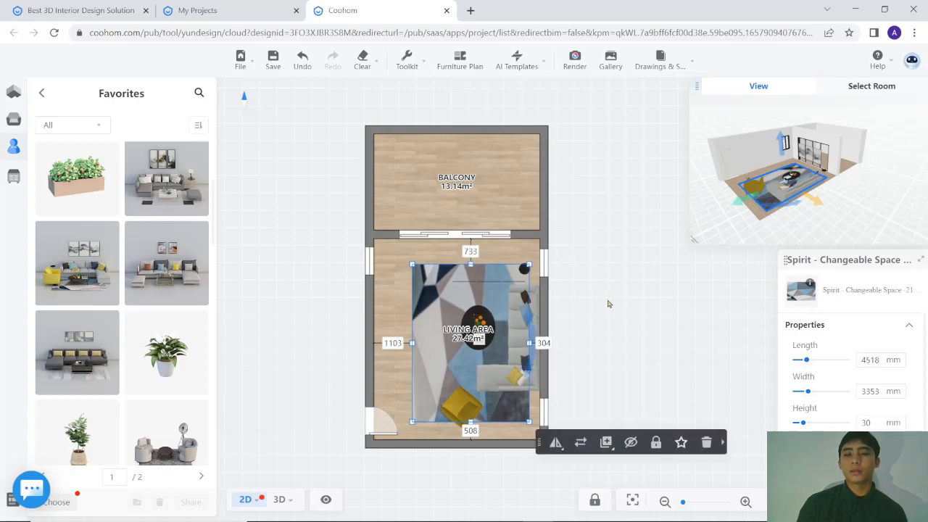
pyautogui.click(618, 300)
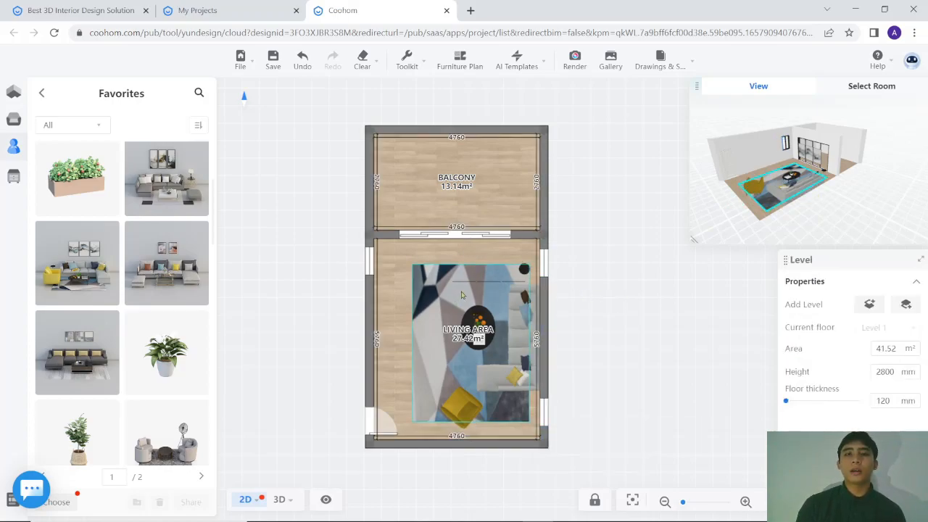
# - Place the favorite wooden-front chest of drawers against the living area's left wall, about 1545 mm from the upper wall and facing the sofa
pyautogui.scroll(-2, 190, 314)
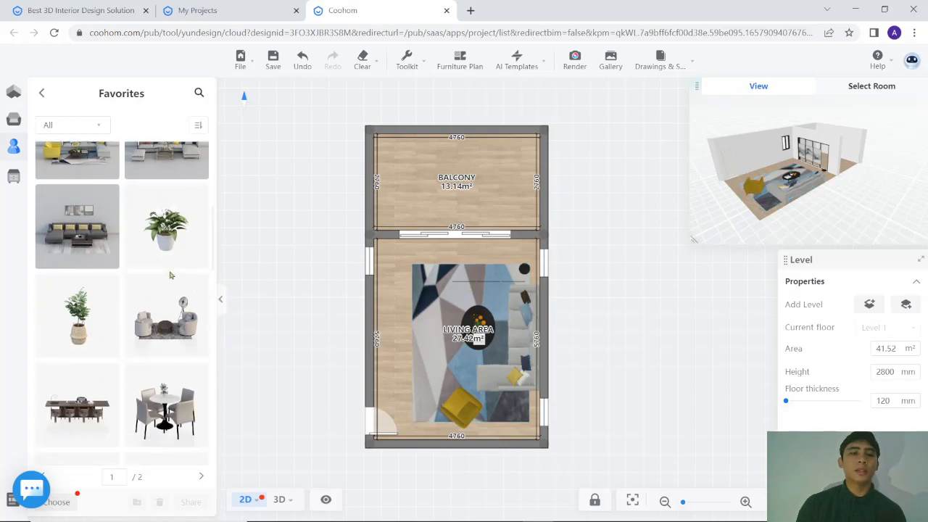
pyautogui.scroll(-4, 170, 275)
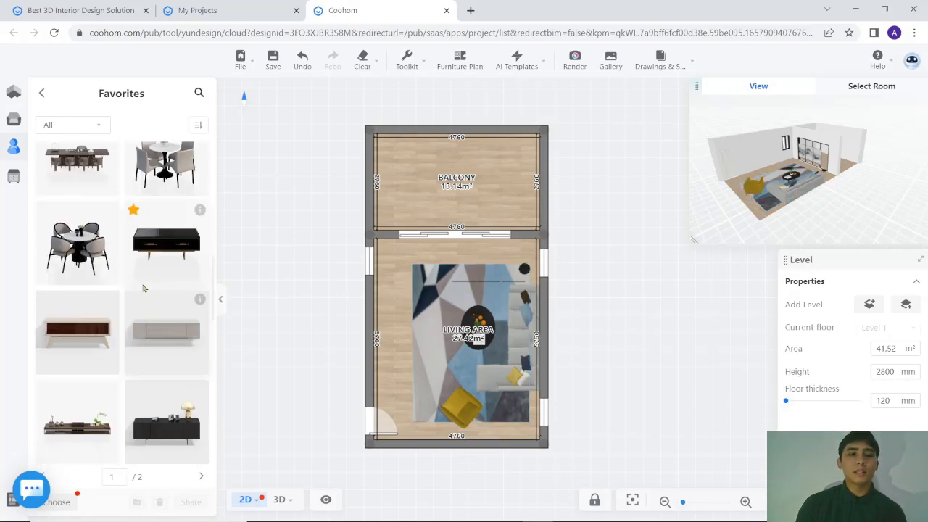
pyautogui.scroll(-2, 132, 320)
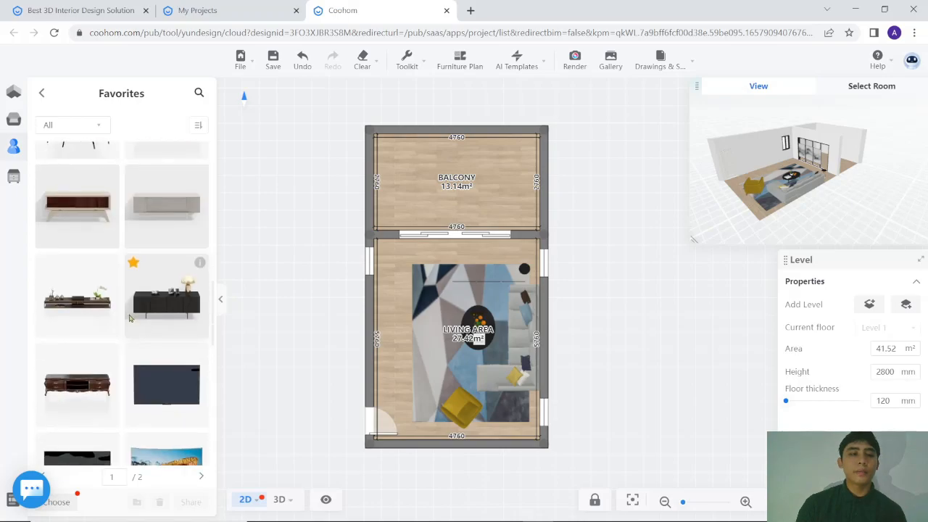
pyautogui.scroll(1, 67, 280)
pyautogui.click(74, 264)
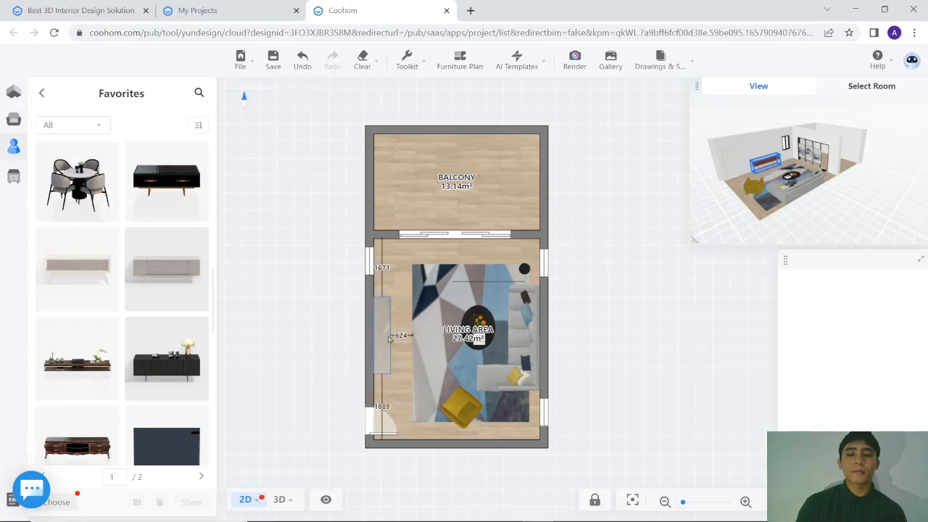
pyautogui.click(389, 335)
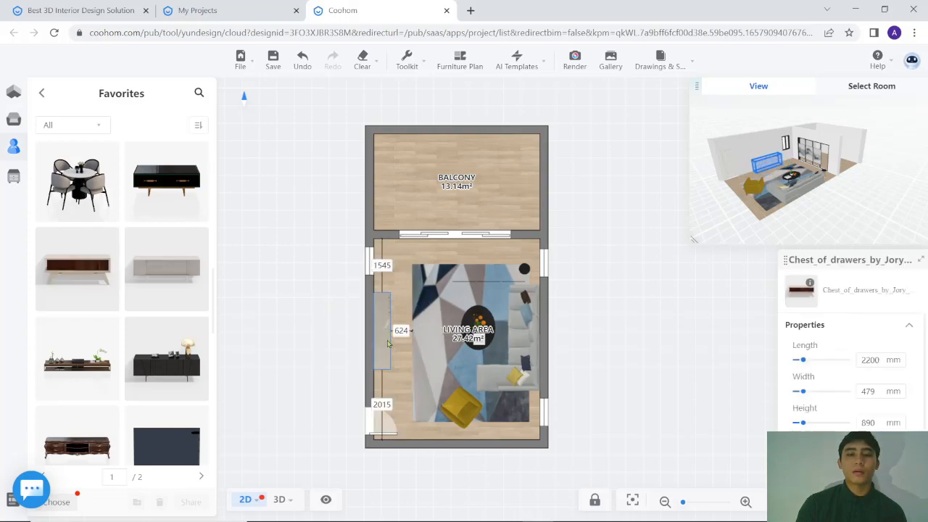
# - Place the favorite curved TV over the chest of drawers on the living area's left wall, about 1940 mm from the upper wall
pyautogui.scroll(-3, 104, 297)
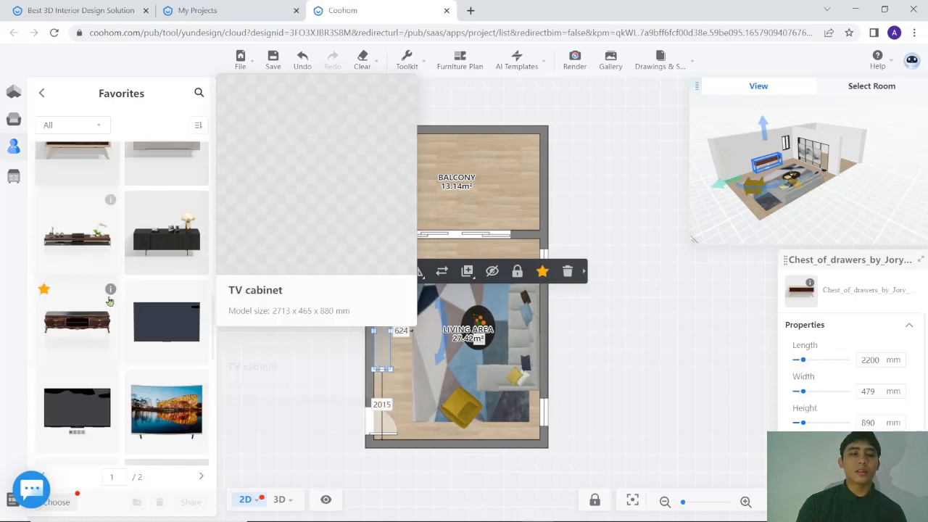
pyautogui.scroll(-5, 75, 427)
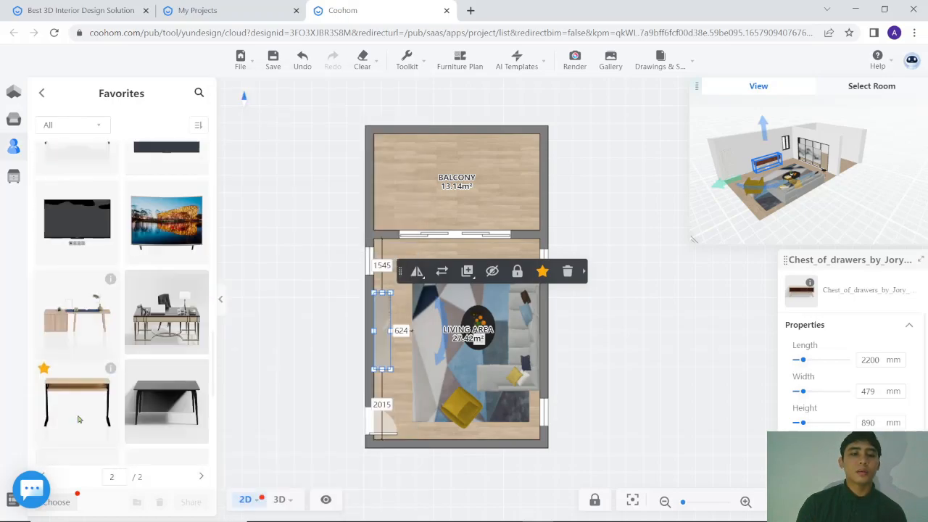
pyautogui.scroll(4, 102, 377)
pyautogui.moveTo(115, 342)
pyautogui.scroll(2, 115, 342)
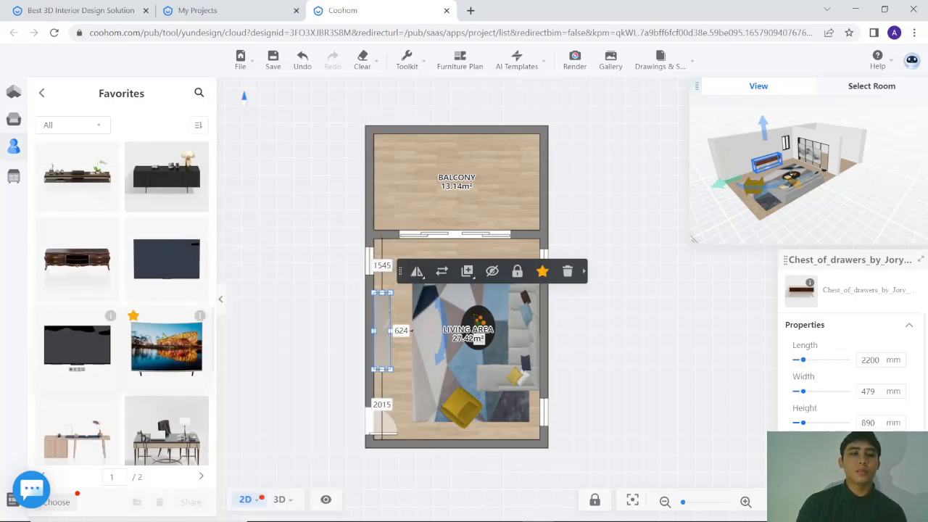
pyautogui.moveTo(166, 350); pyautogui.dragTo(385, 334)
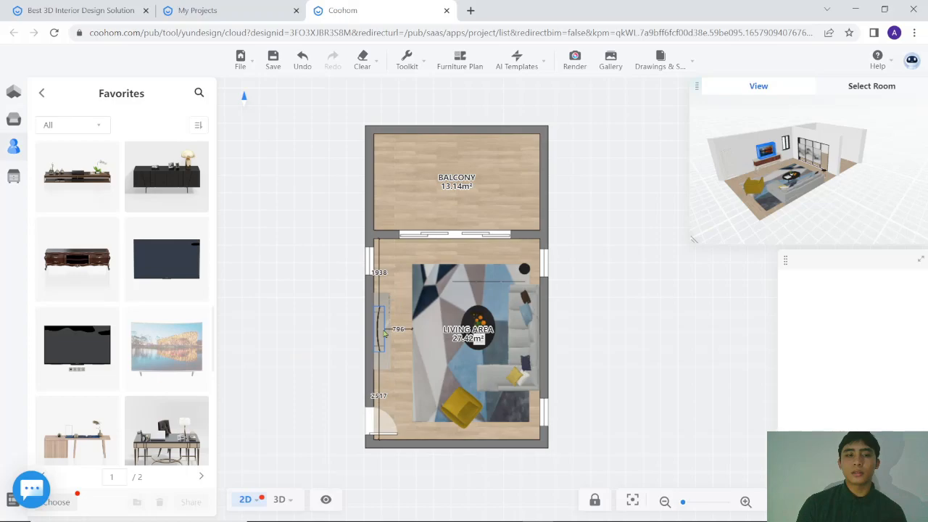
pyautogui.click(384, 333)
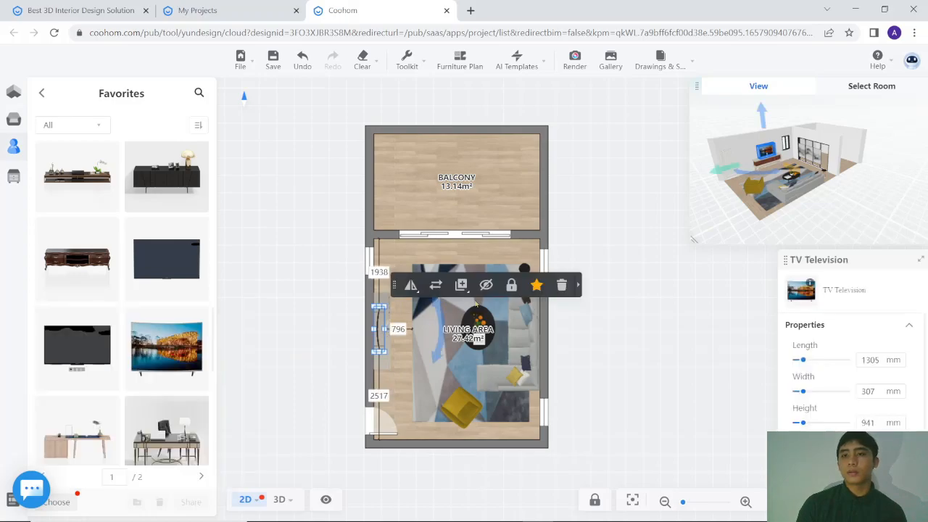
pyautogui.click(682, 262)
pyautogui.scroll(4, 771, 146)
pyautogui.scroll(-5, 770, 147)
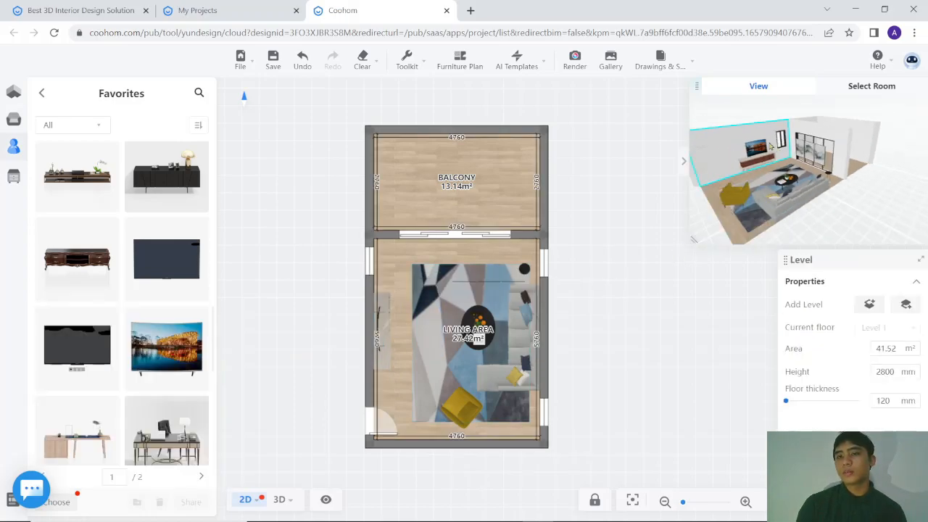
pyautogui.scroll(-1, 723, 130)
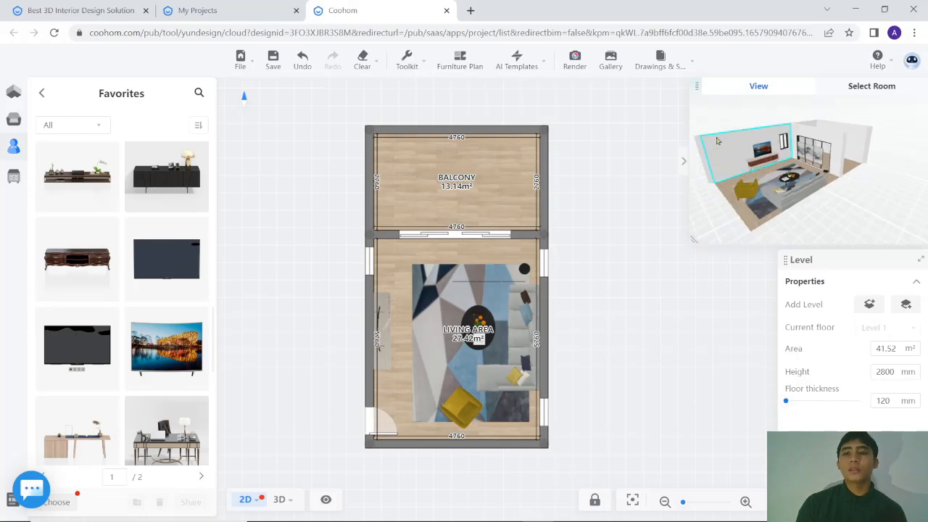
# - Apply a medium-brown finish from the public library's Wood Veneers to the living area floor
pyautogui.click(435, 254)
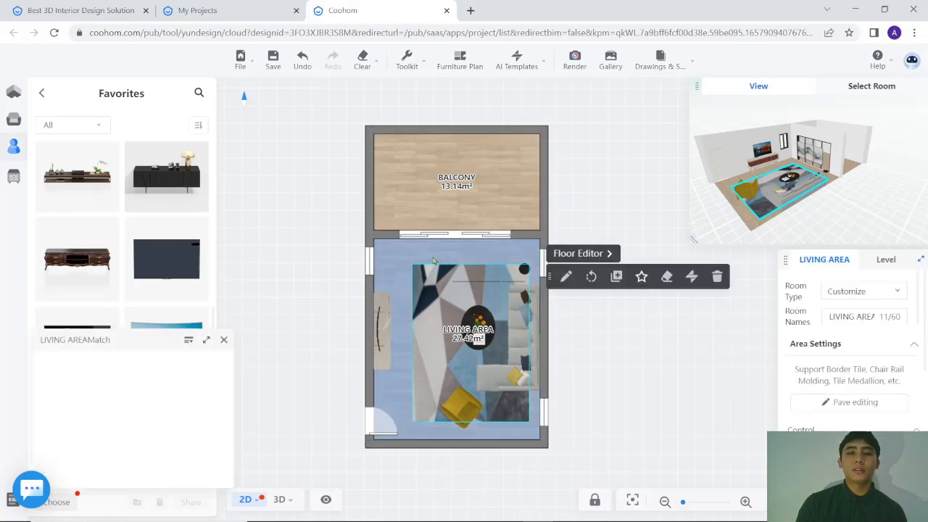
pyautogui.click(44, 119)
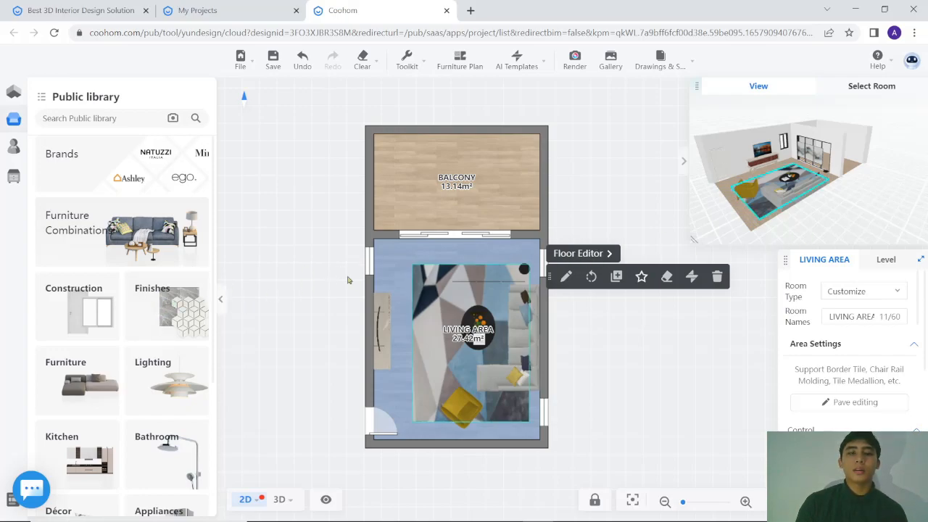
pyautogui.moveTo(15, 119)
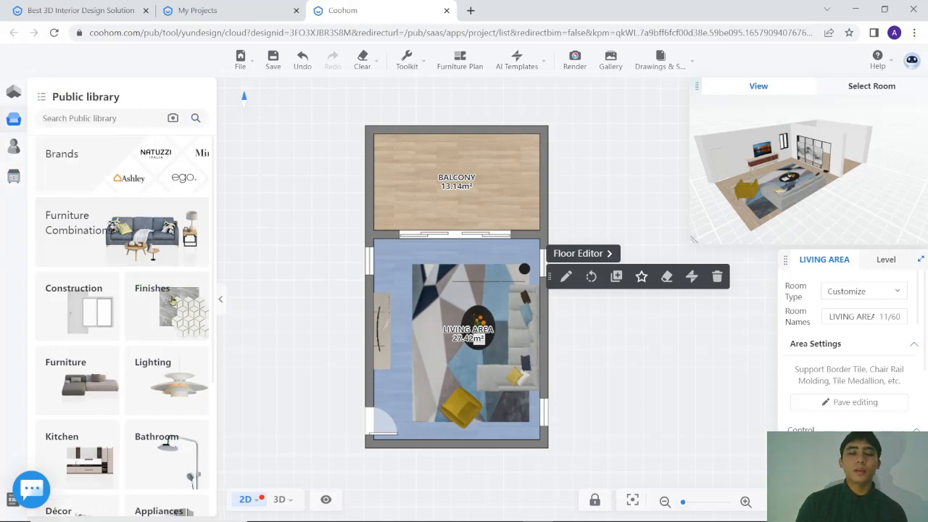
pyautogui.click(175, 297)
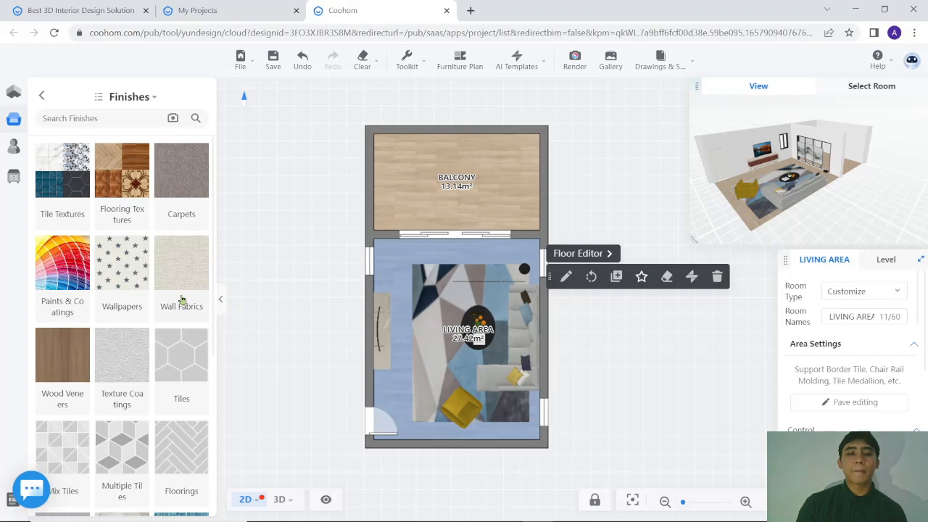
pyautogui.scroll(-1, 68, 278)
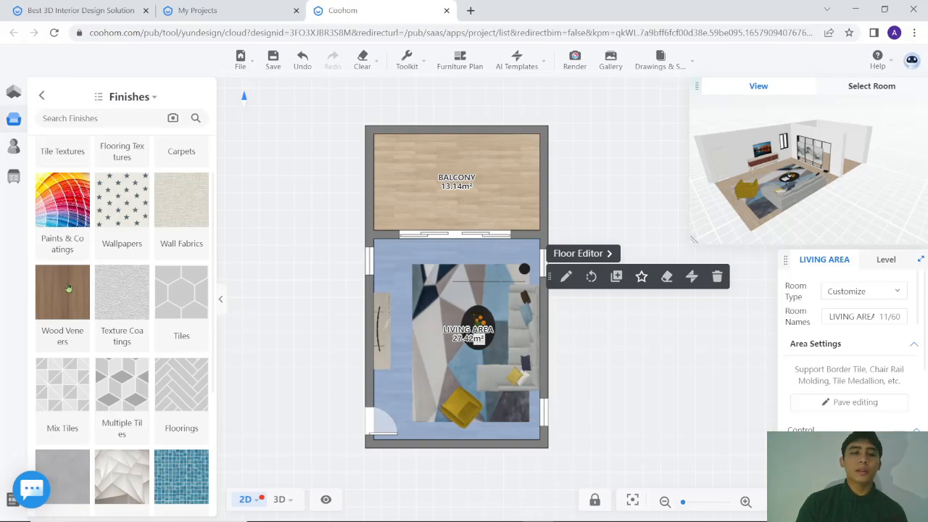
pyautogui.click(67, 284)
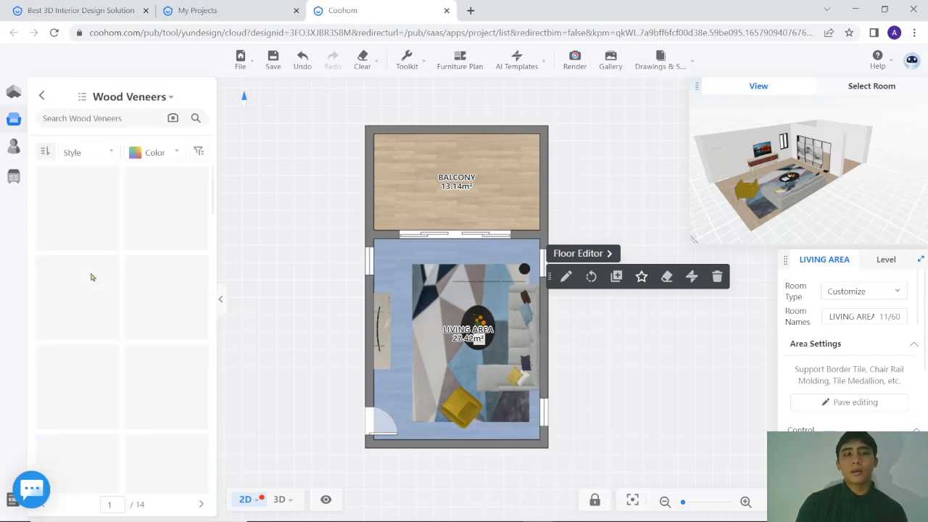
pyautogui.scroll(-3, 96, 272)
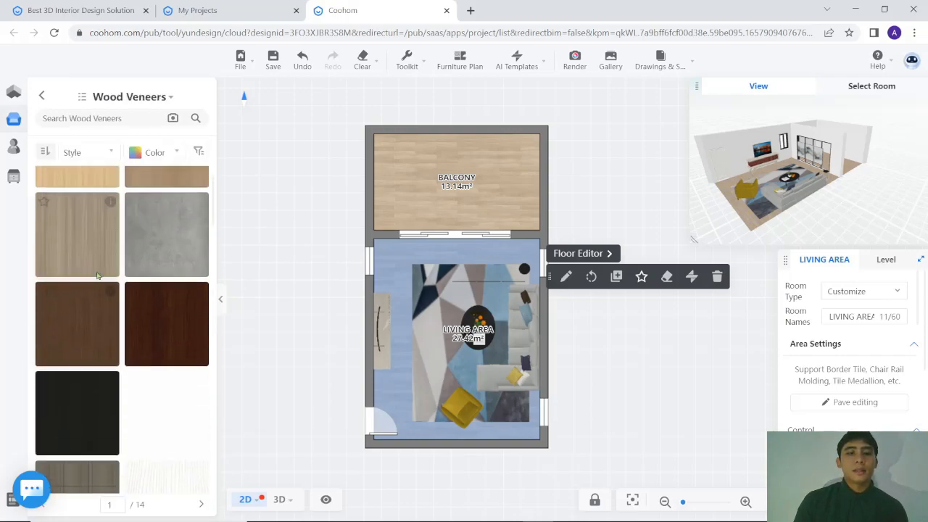
pyautogui.scroll(-2, 100, 299)
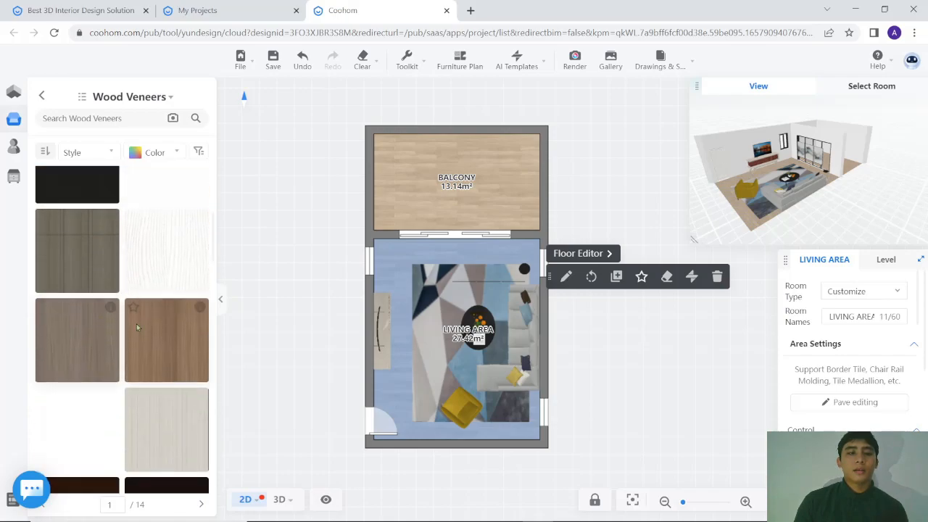
pyautogui.moveTo(186, 351); pyautogui.dragTo(398, 264)
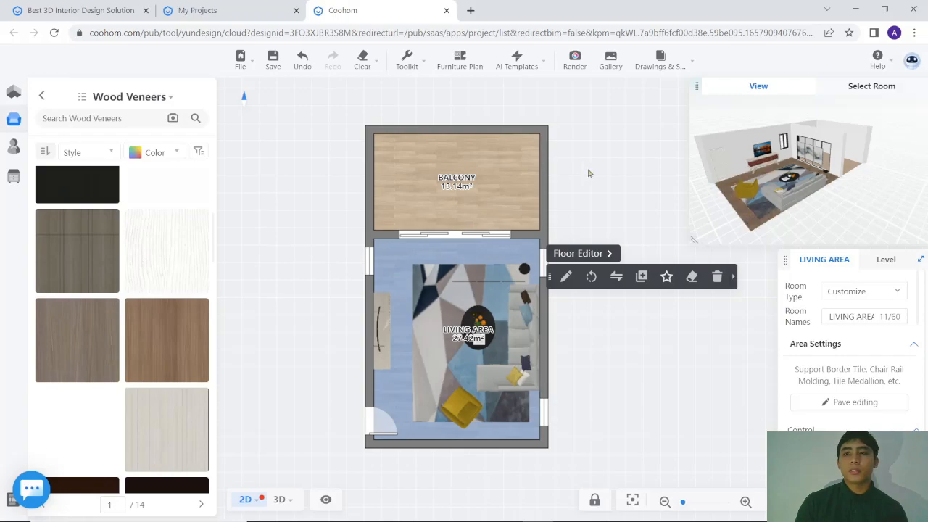
pyautogui.click(609, 265)
pyautogui.moveTo(588, 414); pyautogui.dragTo(575, 406)
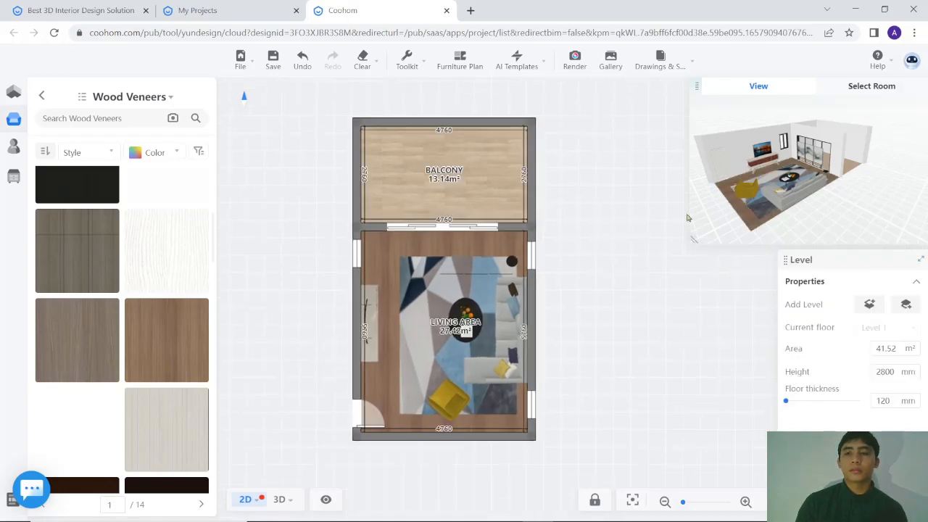
# - Switch the main view to 3D and show the living area with its single door and TV wall
pyautogui.moveTo(771, 171); pyautogui.dragTo(632, 163)
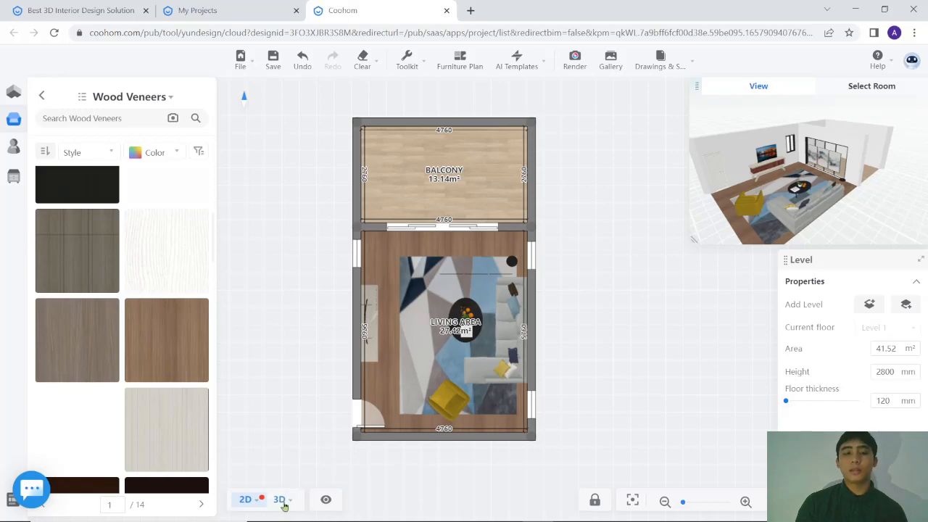
pyautogui.moveTo(283, 506)
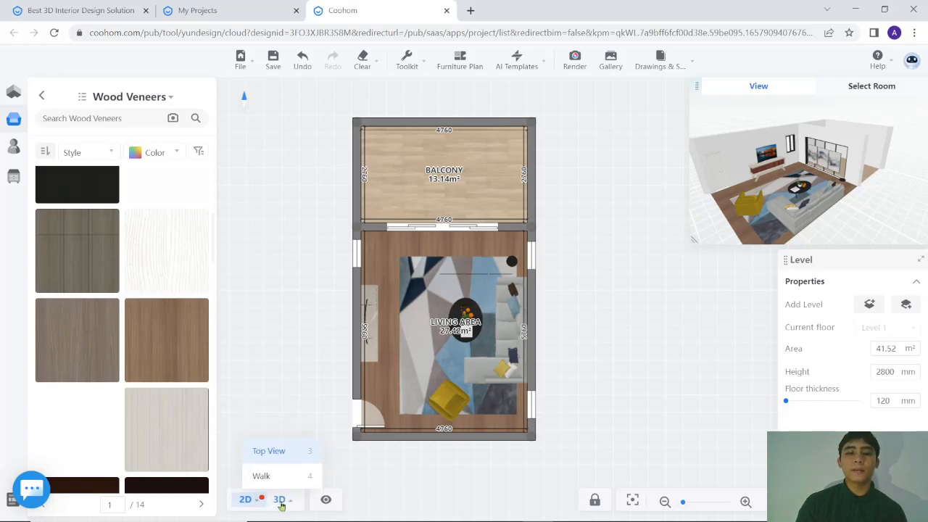
pyautogui.click(279, 500)
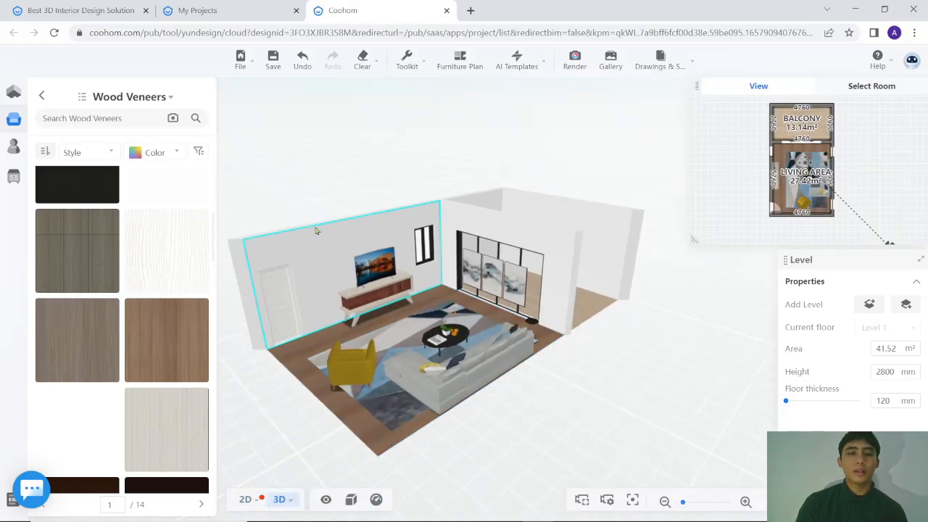
pyautogui.scroll(3, 312, 225)
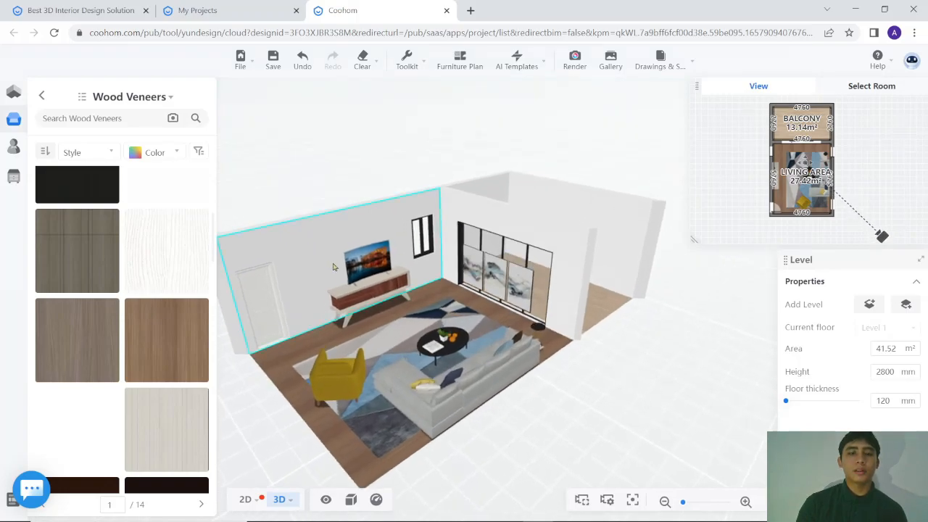
pyautogui.moveTo(333, 264); pyautogui.dragTo(415, 250)
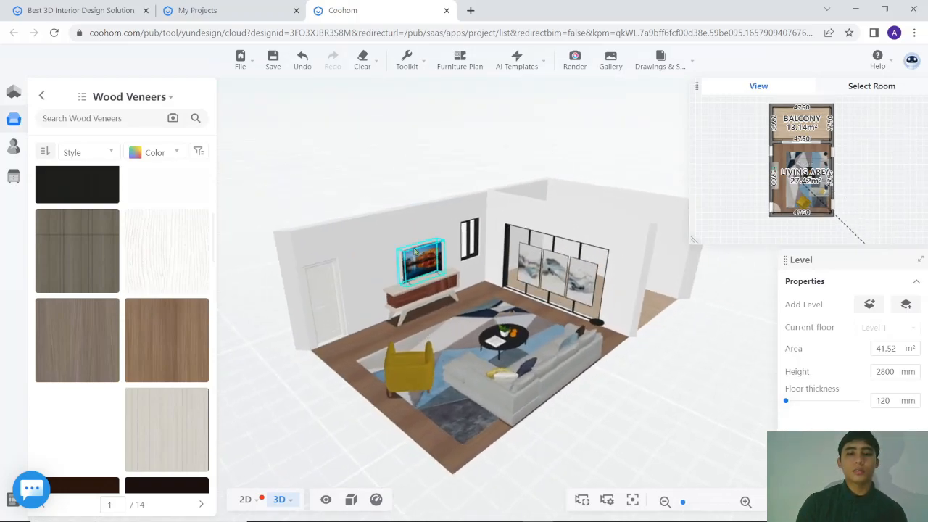
# - Apply the High-light wood-05 material to the living area single door's white surfaces in the Material Editor and keep the change
pyautogui.click(332, 295)
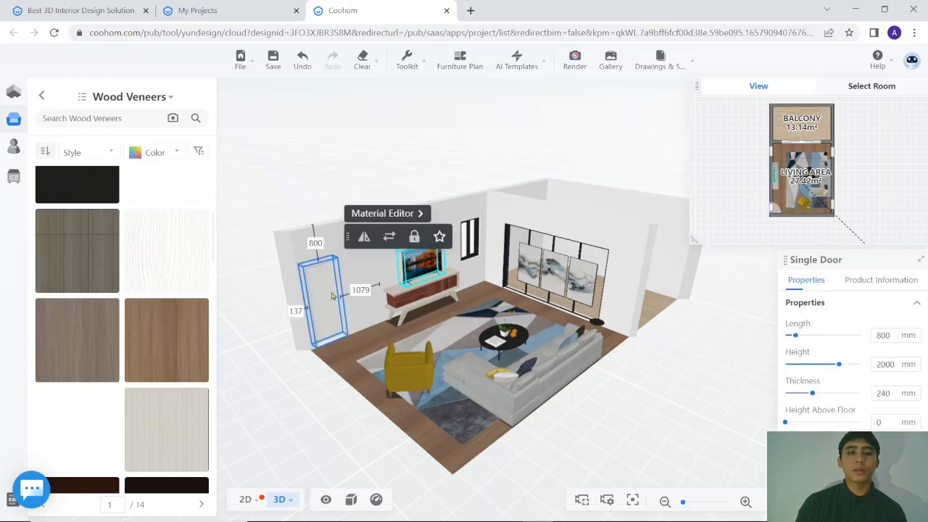
pyautogui.click(381, 218)
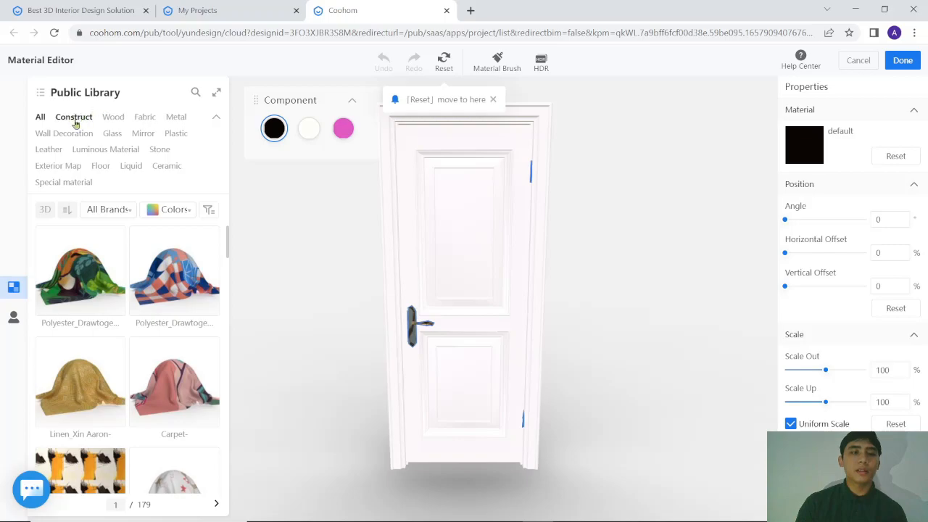
pyautogui.click(112, 118)
pyautogui.scroll(-2, 138, 271)
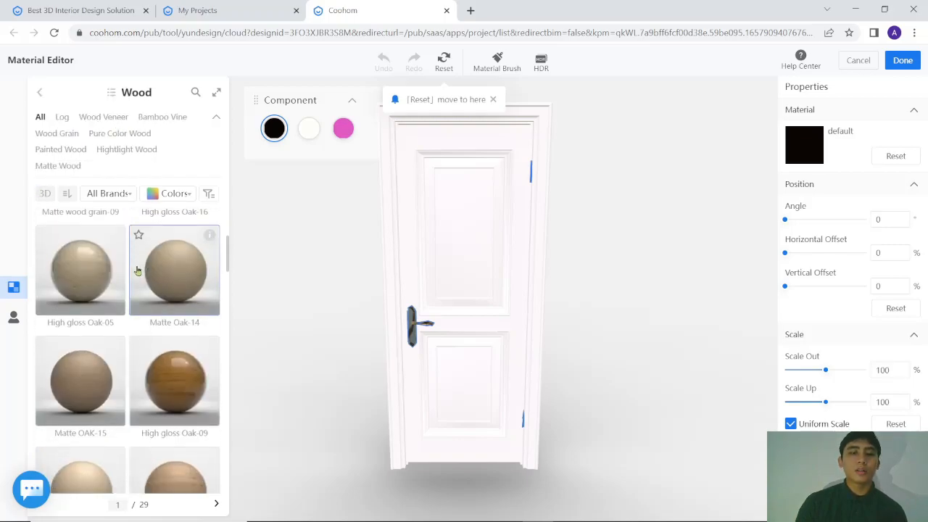
pyautogui.scroll(-3, 138, 270)
pyautogui.scroll(-1, 145, 286)
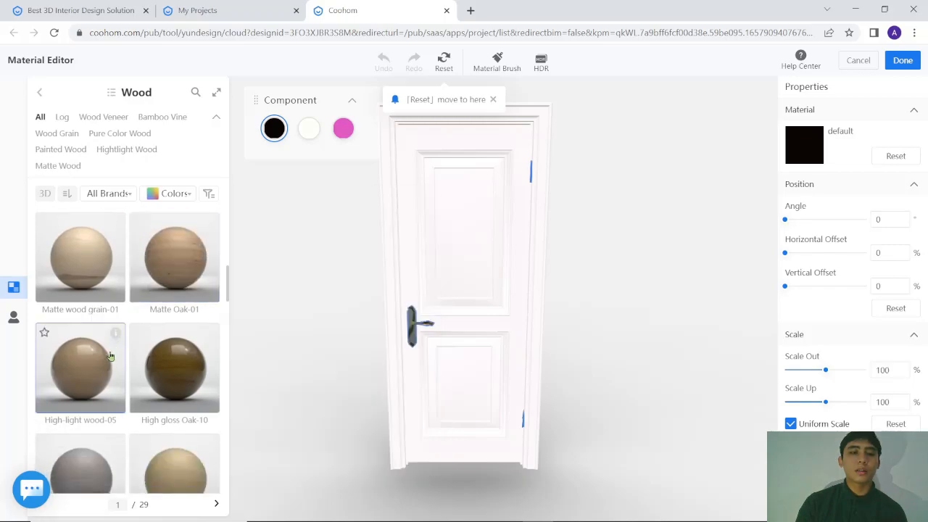
pyautogui.click(102, 363)
pyautogui.moveTo(60, 371); pyautogui.dragTo(472, 240)
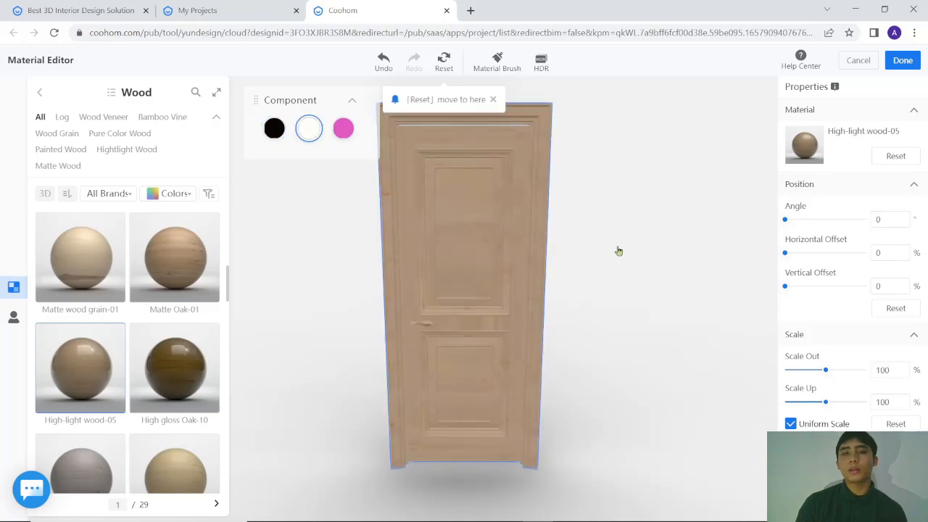
pyautogui.click(618, 250)
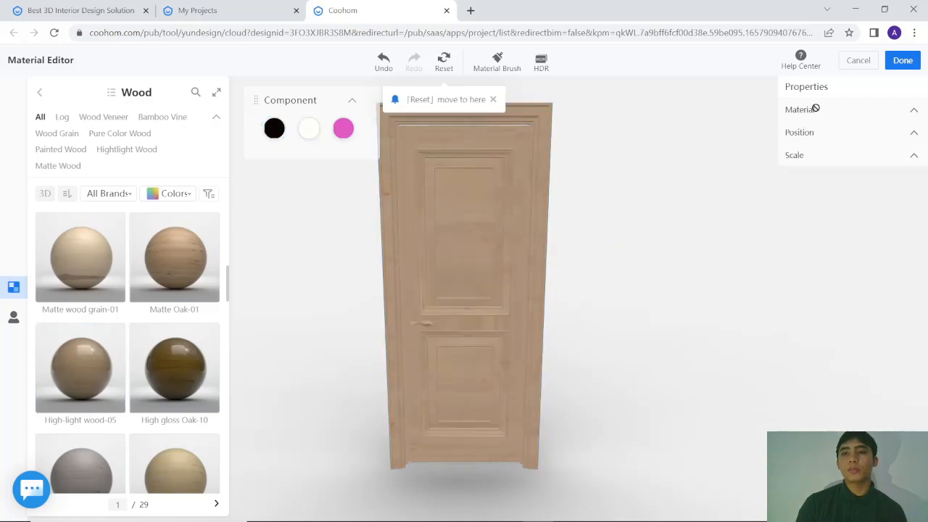
pyautogui.click(908, 67)
pyautogui.click(545, 273)
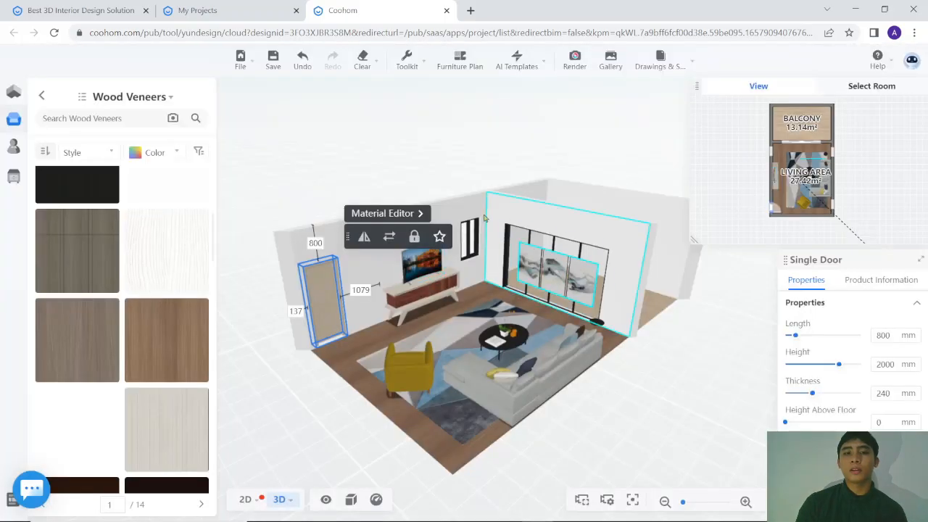
# - Apply the beige floral Good Master wallpaper from the public library's Finishes to the living area walls
pyautogui.scroll(-1, 484, 220)
pyautogui.moveTo(482, 220); pyautogui.dragTo(435, 229)
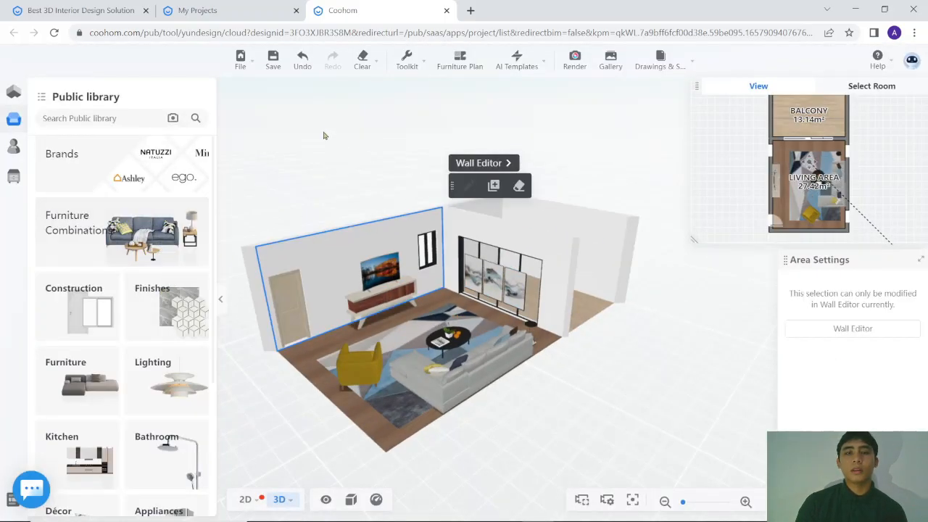
pyautogui.scroll(1, 326, 137)
pyautogui.scroll(-3, 326, 140)
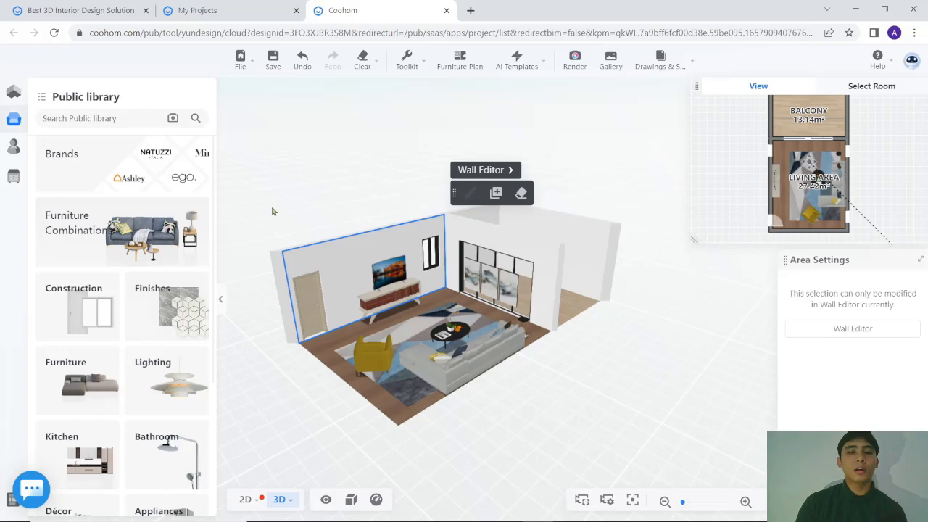
pyautogui.scroll(1, 272, 206)
pyautogui.click(160, 308)
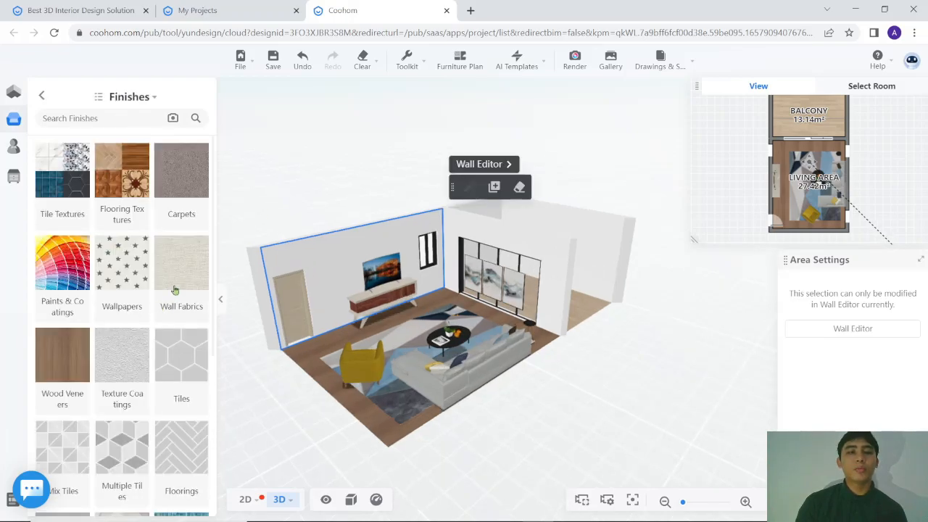
pyautogui.click(18, 126)
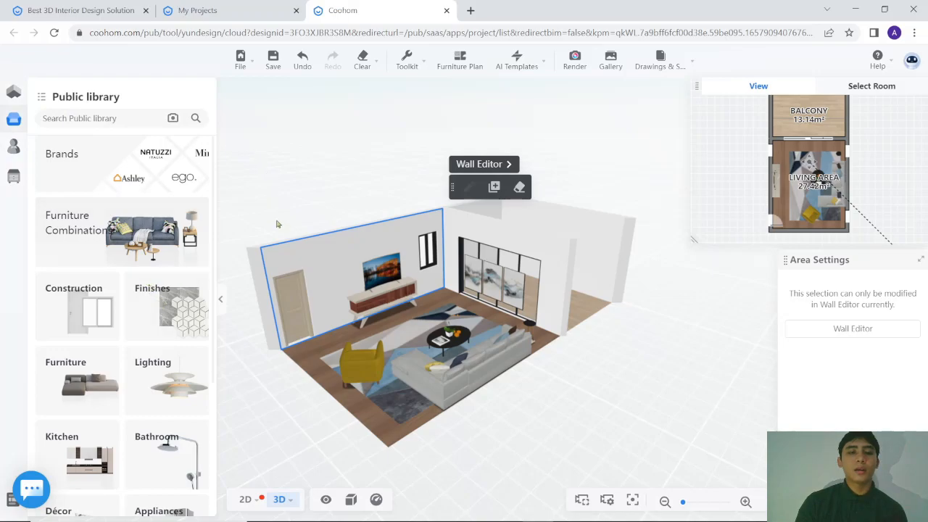
pyautogui.click(163, 313)
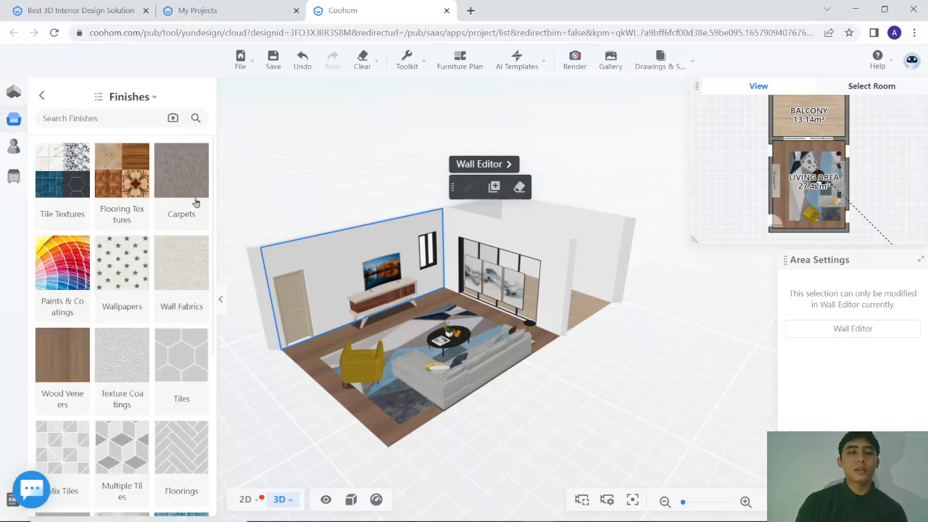
pyautogui.scroll(-1, 78, 311)
pyautogui.scroll(-2, 75, 302)
pyautogui.scroll(2, 98, 286)
pyautogui.click(117, 224)
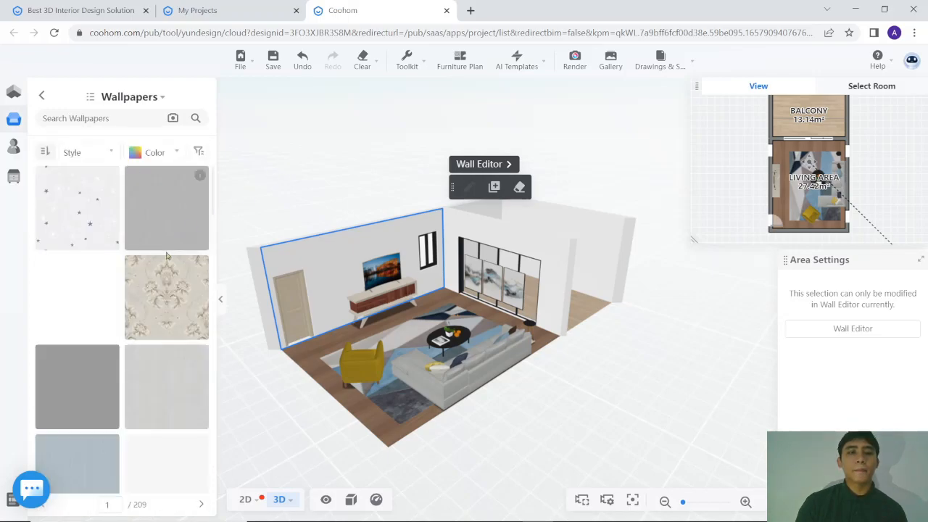
pyautogui.moveTo(166, 297); pyautogui.dragTo(337, 264)
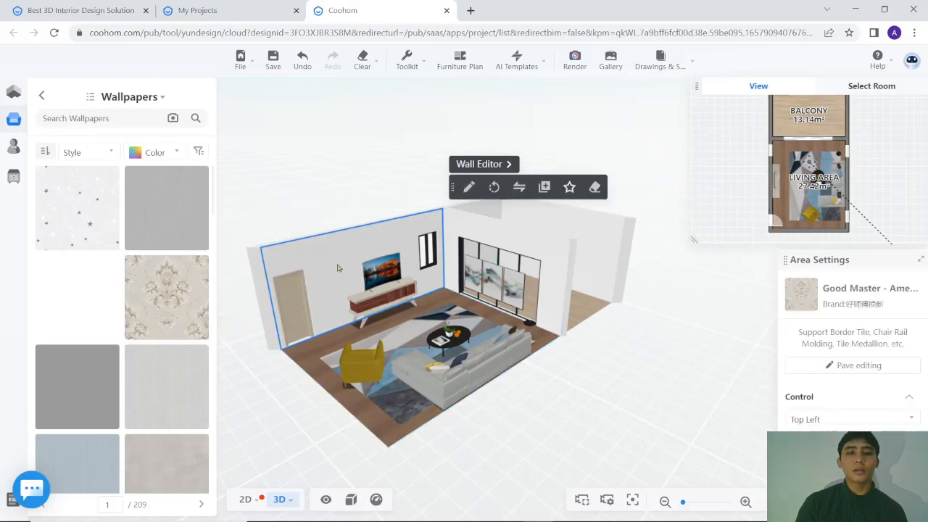
pyautogui.click(321, 177)
# - Switch the main view to the 2D floor plan and turn the 3D preview to face the balcony
pyautogui.moveTo(573, 399); pyautogui.dragTo(596, 364)
pyautogui.scroll(-5, 596, 364)
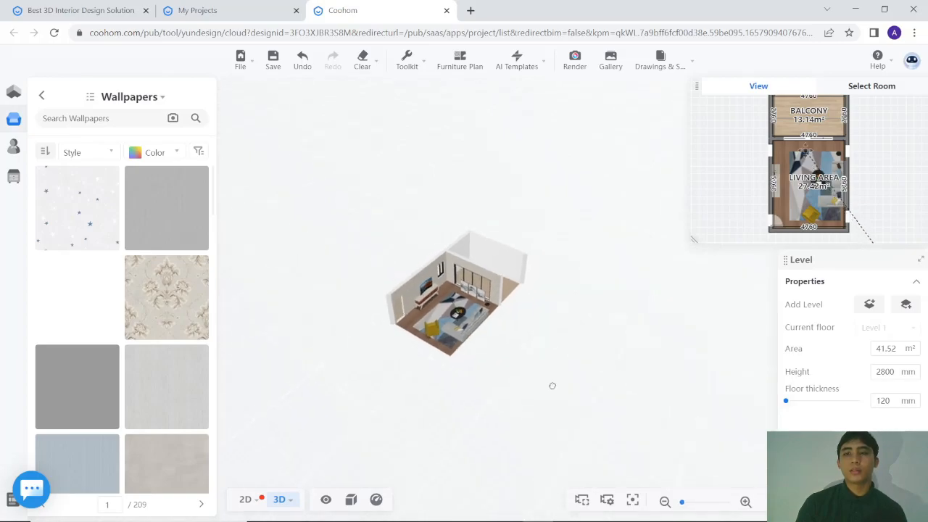
pyautogui.scroll(5, 604, 427)
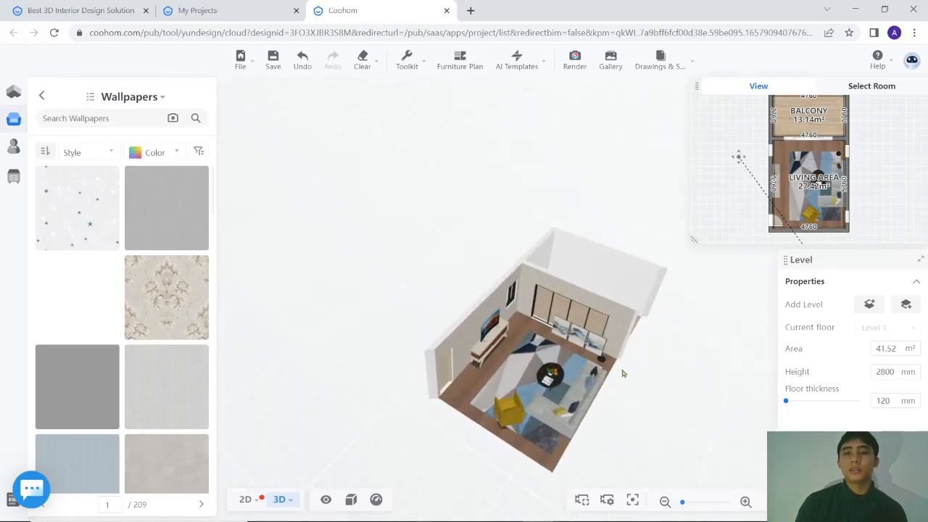
pyautogui.moveTo(608, 344); pyautogui.dragTo(586, 346)
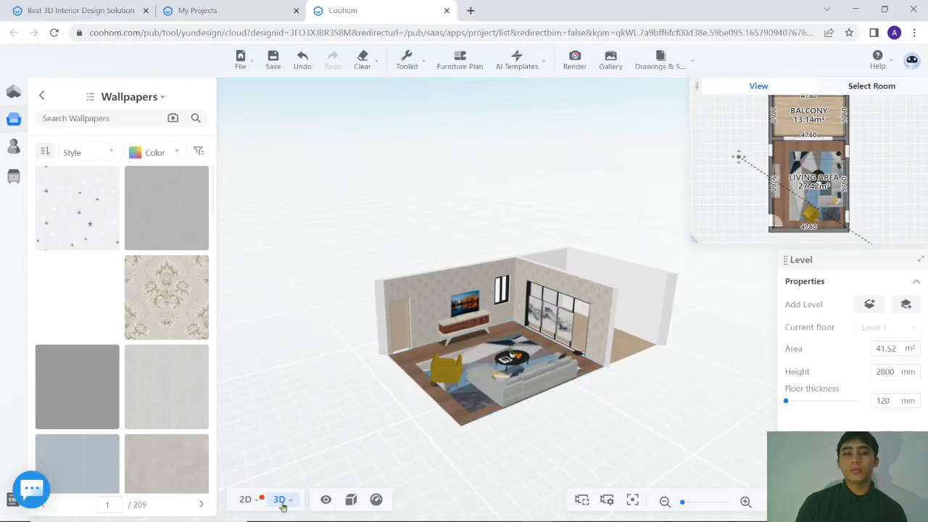
pyautogui.click(249, 501)
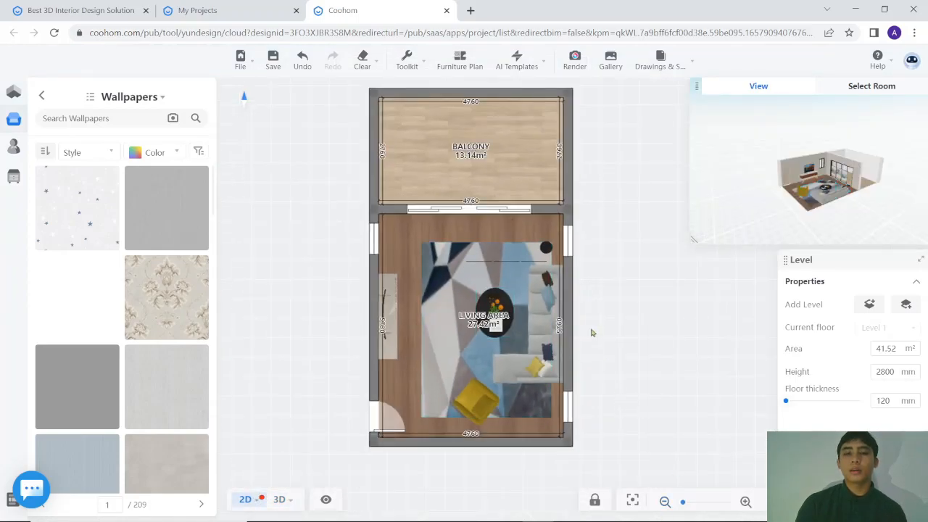
pyautogui.scroll(-1, 583, 102)
pyautogui.moveTo(592, 129); pyautogui.dragTo(590, 142)
pyautogui.moveTo(796, 192); pyautogui.dragTo(826, 186)
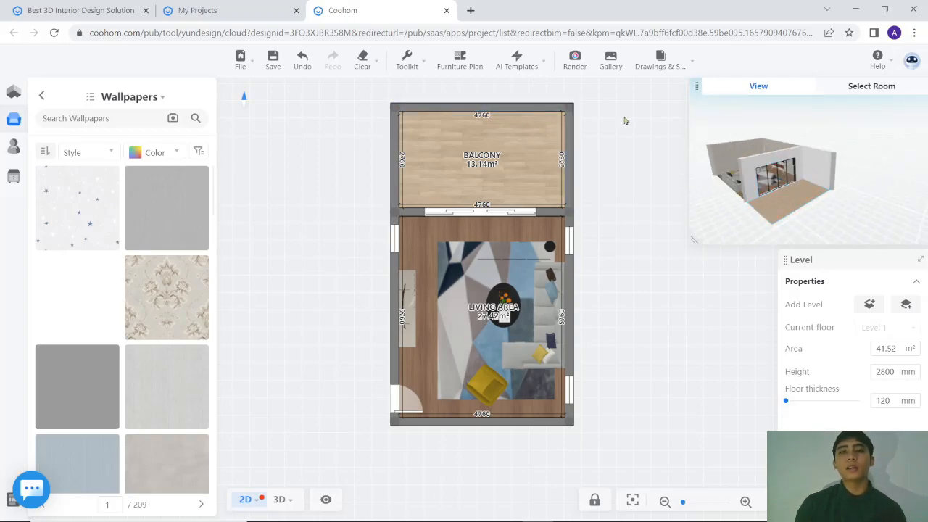
pyautogui.scroll(-1, 625, 122)
pyautogui.moveTo(592, 128); pyautogui.dragTo(564, 160)
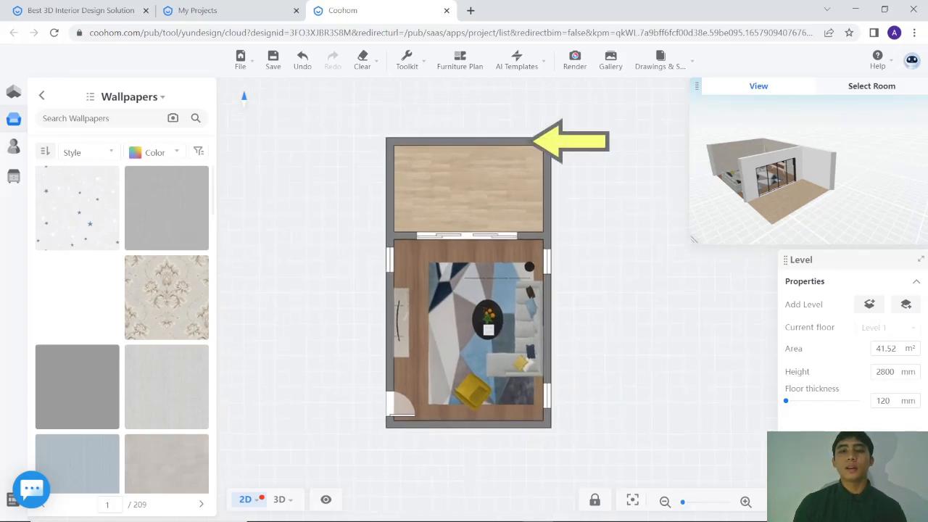
# - Make the balcony's upper outer wall a dwarf wall and set its height to 400 mm
pyautogui.click(474, 141)
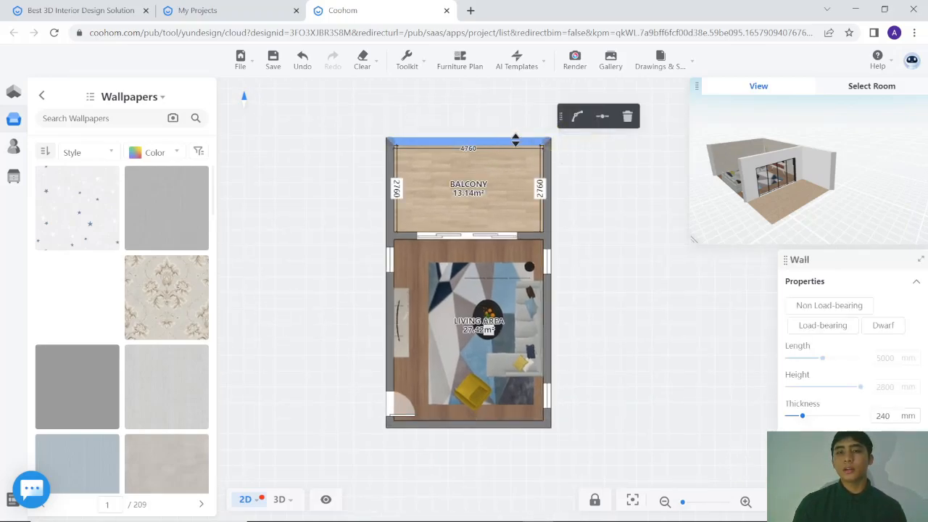
pyautogui.click(884, 332)
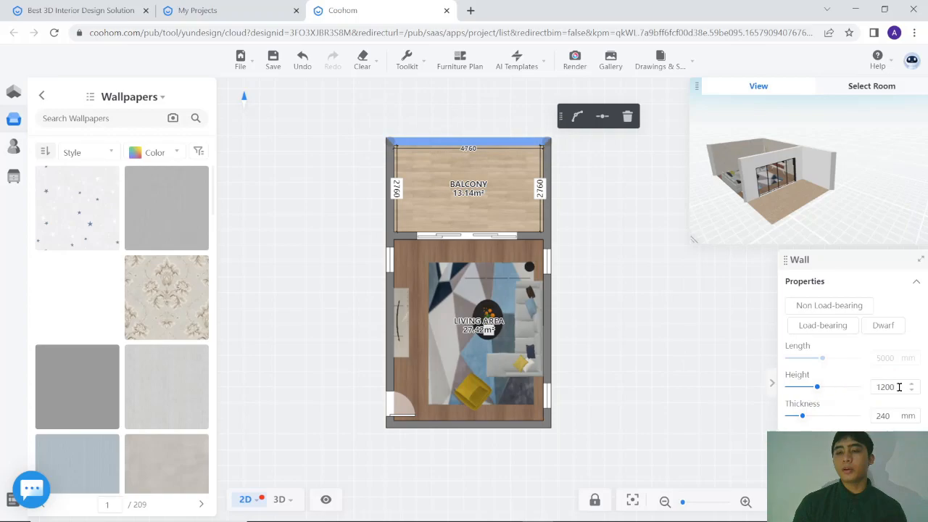
pyautogui.doubleClick(886, 388)
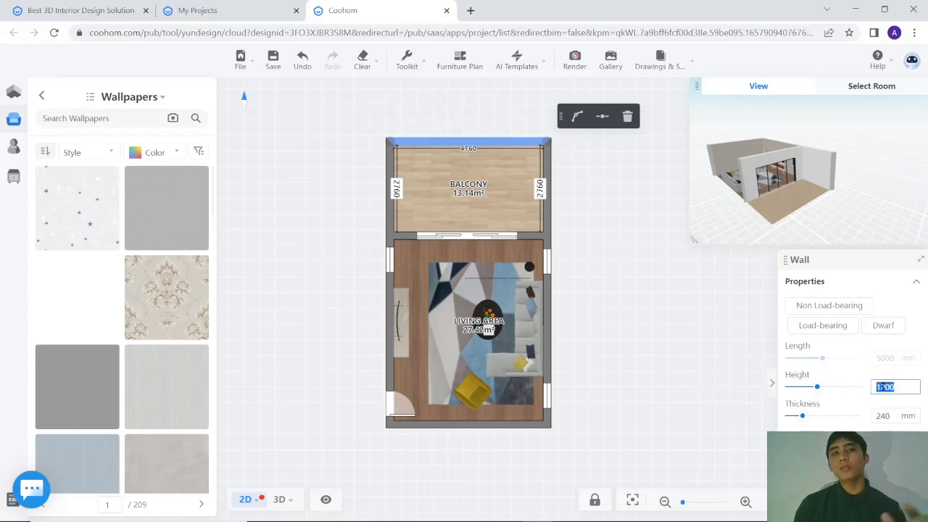
pyautogui.write('4')
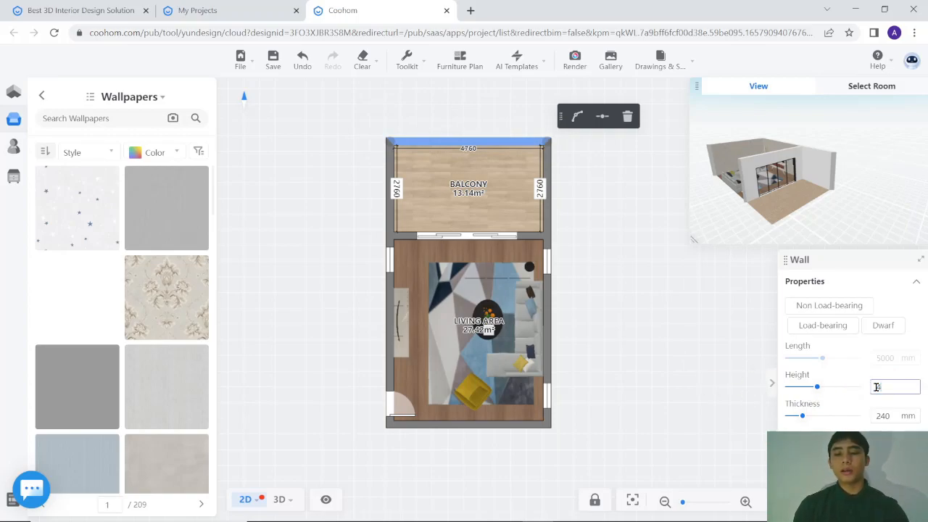
pyautogui.press('Return')
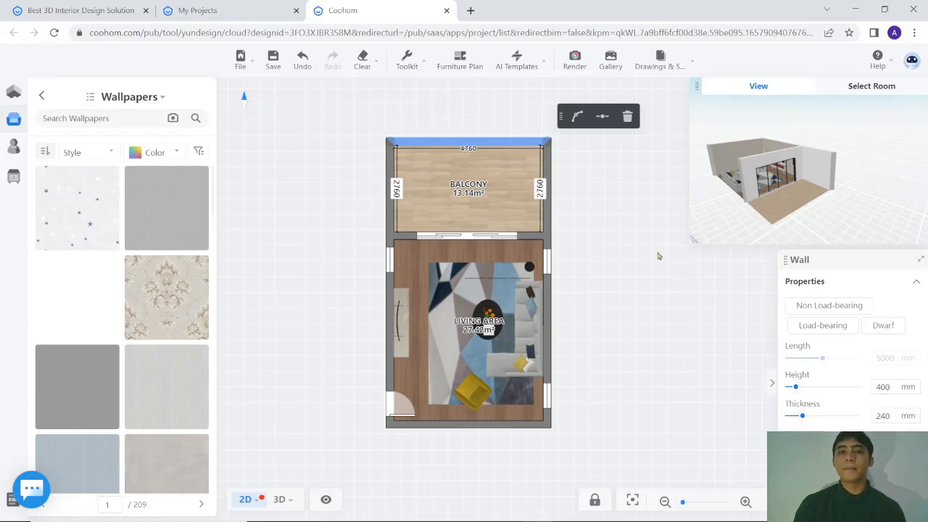
pyautogui.doubleClick(883, 388)
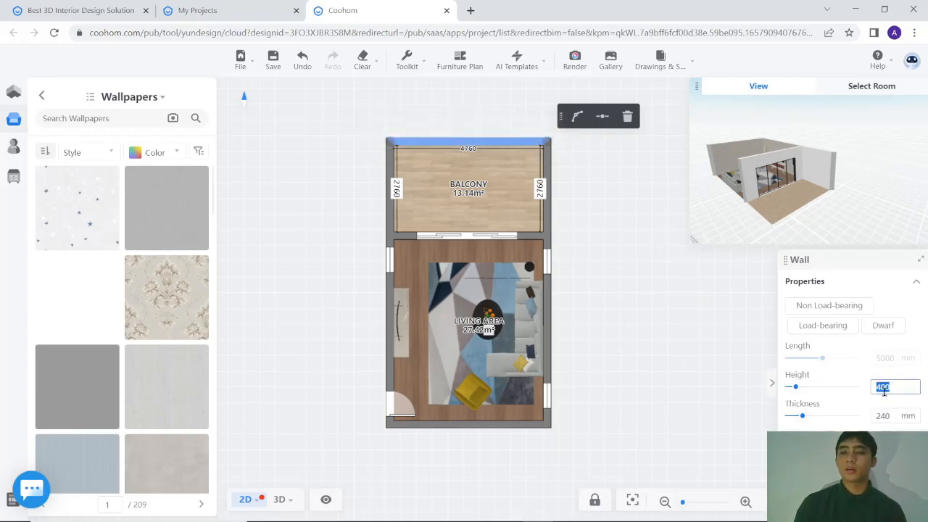
pyautogui.click(649, 308)
# - Make the balcony's left wall a dwarf wall and set its height to 400 mm
pyautogui.click(390, 176)
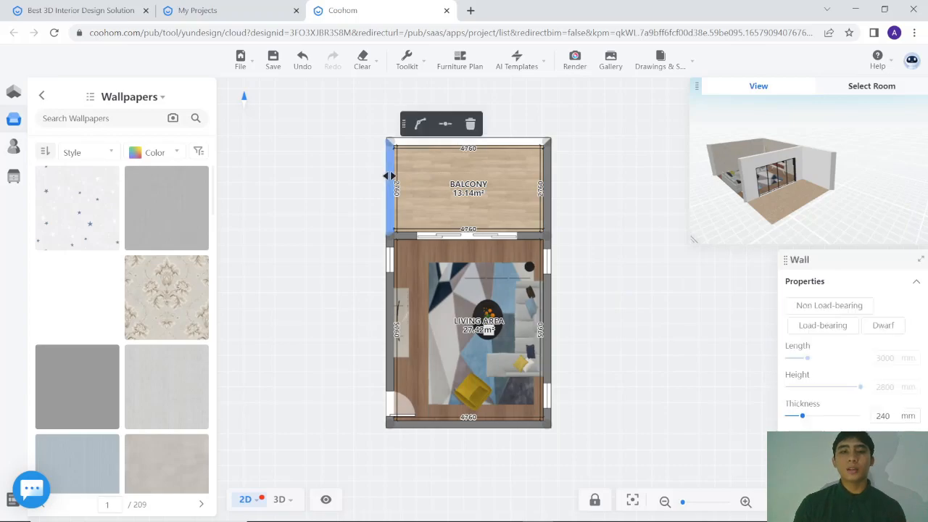
pyautogui.click(882, 325)
pyautogui.doubleClick(884, 386)
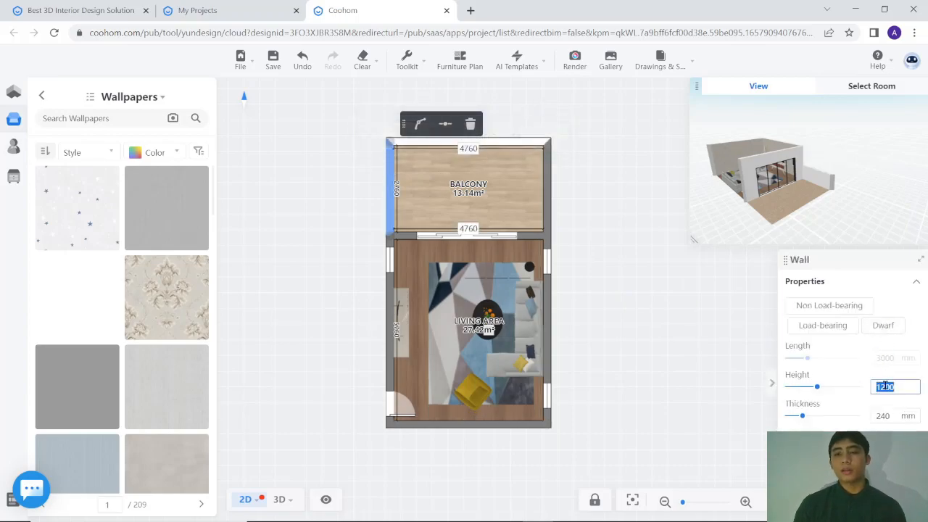
pyautogui.press('BackSpace')
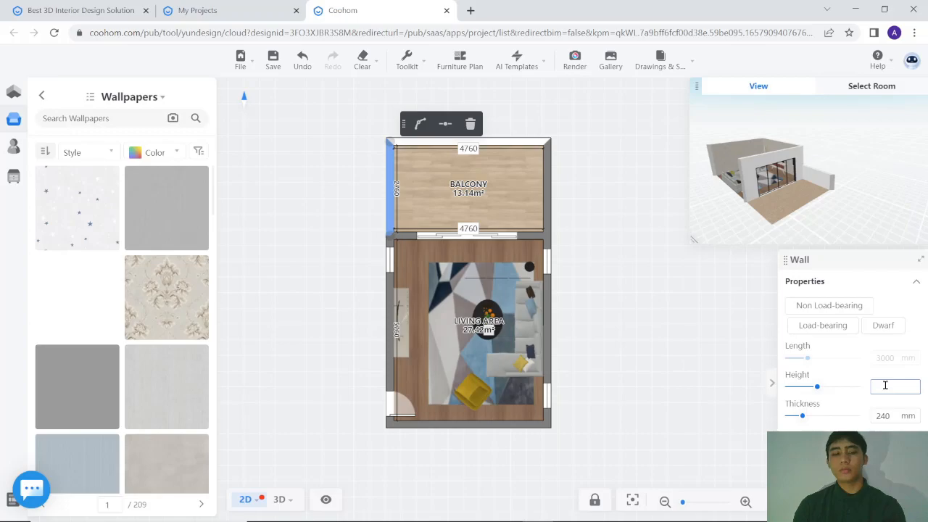
pyautogui.write('400')
pyautogui.press('Return')
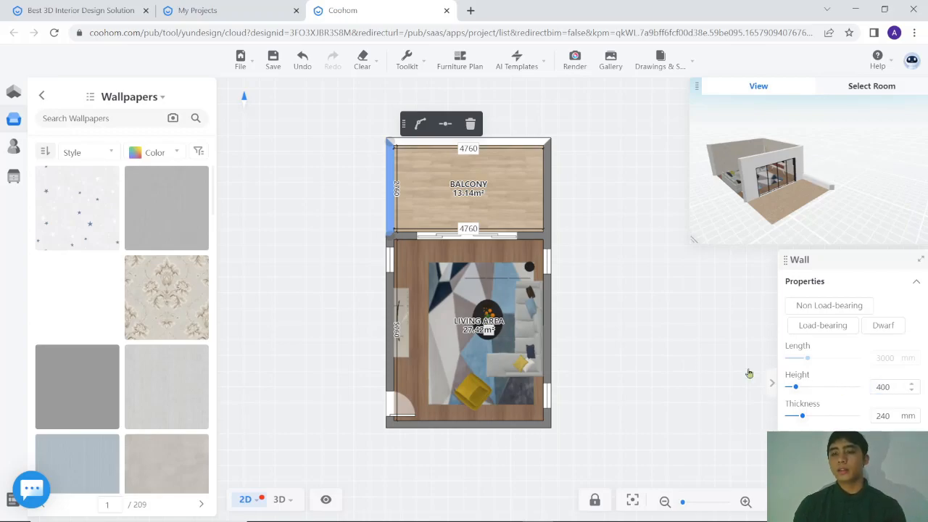
# - Make the balcony's right wall a dwarf wall with a height of 400 mm and clear the selection
pyautogui.click(548, 197)
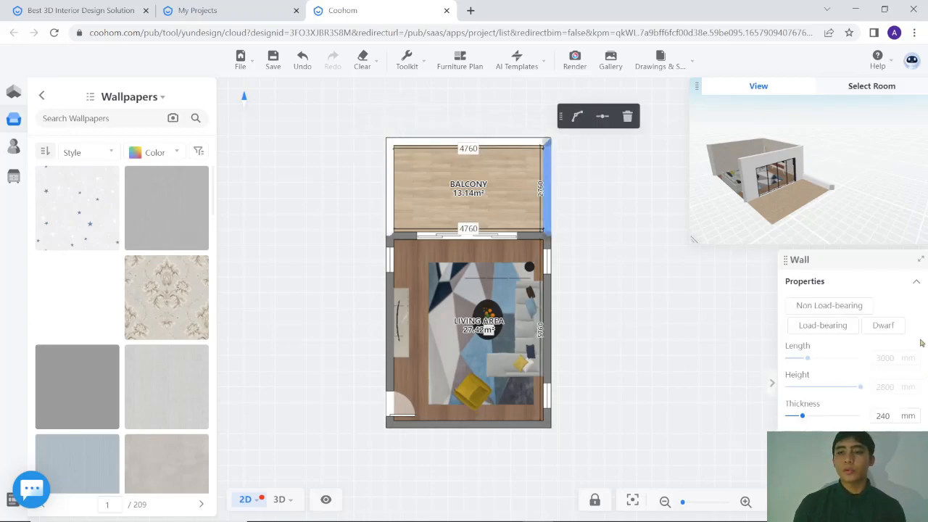
pyautogui.click(888, 386)
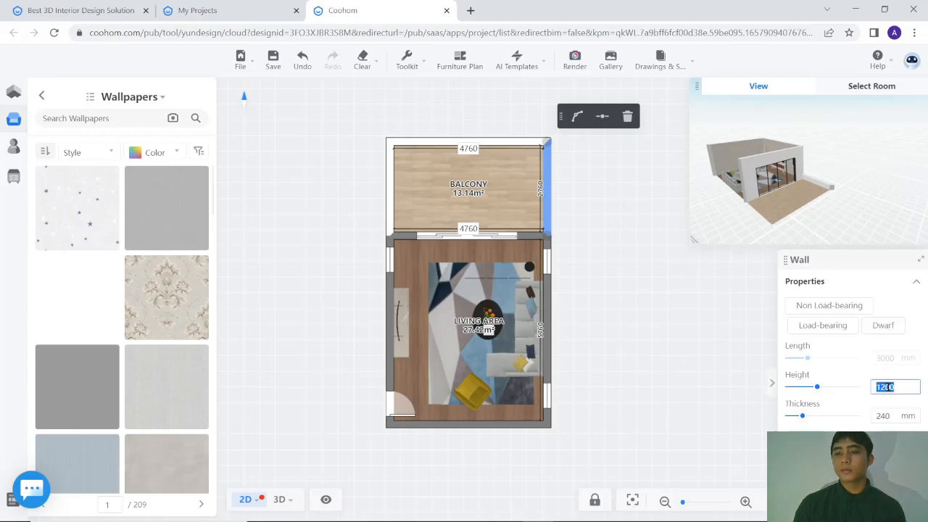
pyautogui.write('4')
pyautogui.press('Return')
pyautogui.click(667, 424)
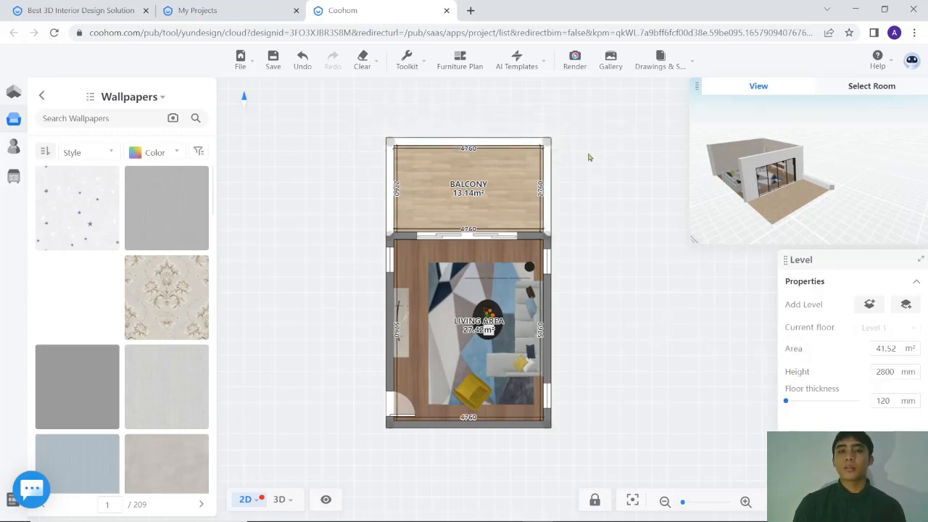
# - Place the round four-chair dining set from the favorites on the balcony, centred front to back and about 345 mm from the right wall
pyautogui.scroll(1, 581, 151)
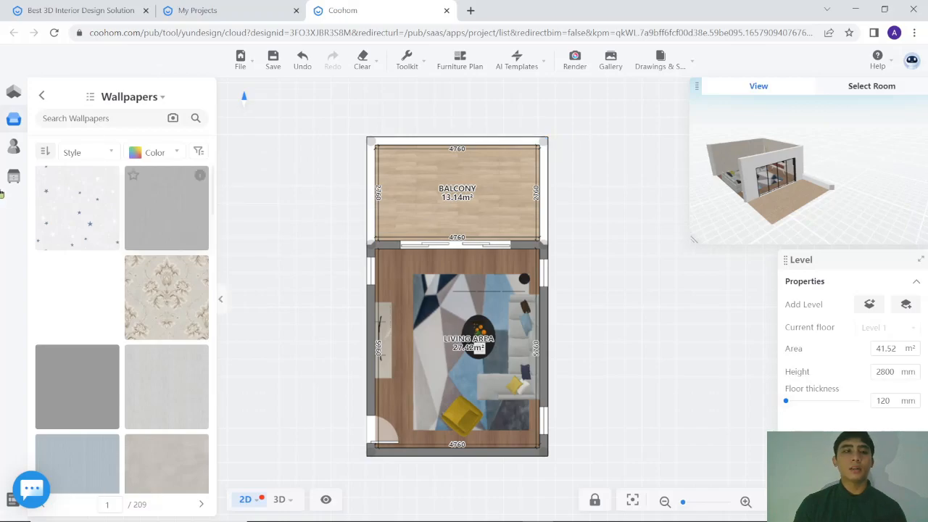
pyautogui.moveTo(61, 179)
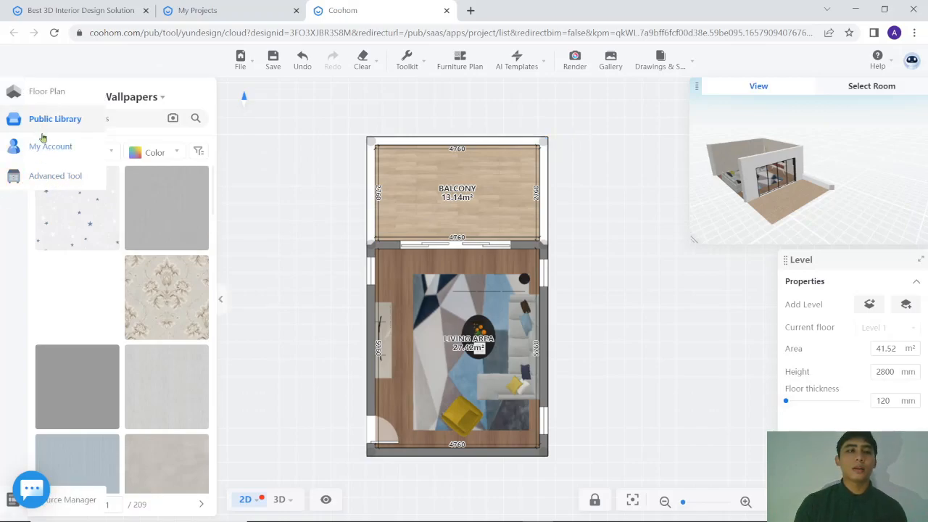
pyautogui.click(40, 147)
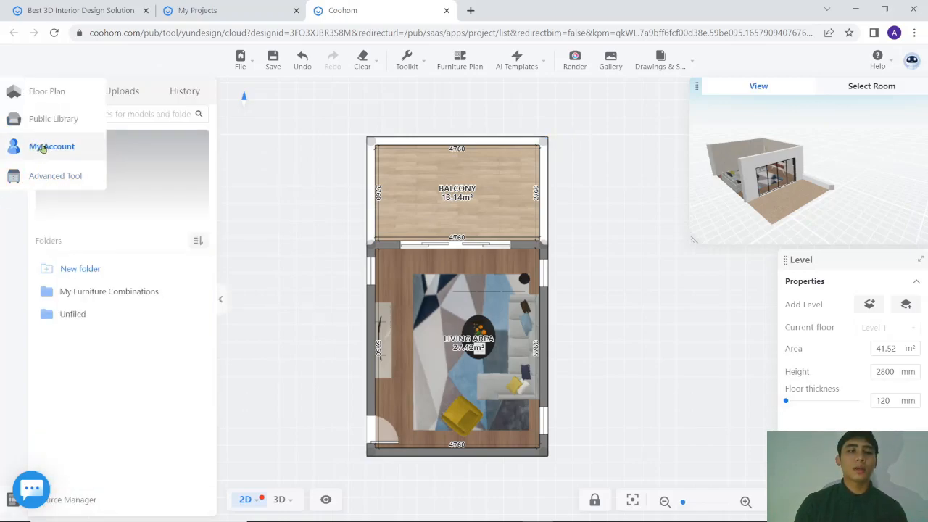
pyautogui.click(96, 167)
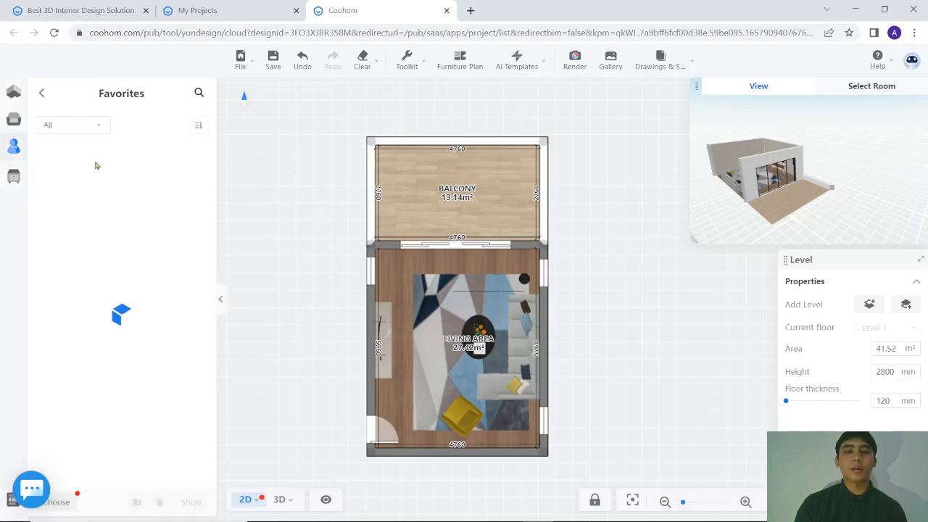
pyautogui.scroll(-6, 109, 265)
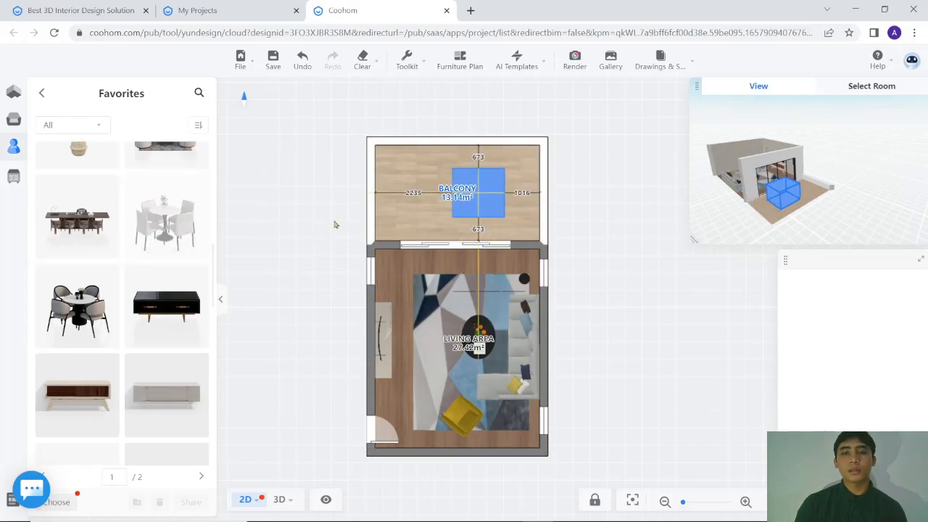
pyautogui.click(82, 319)
pyautogui.click(498, 196)
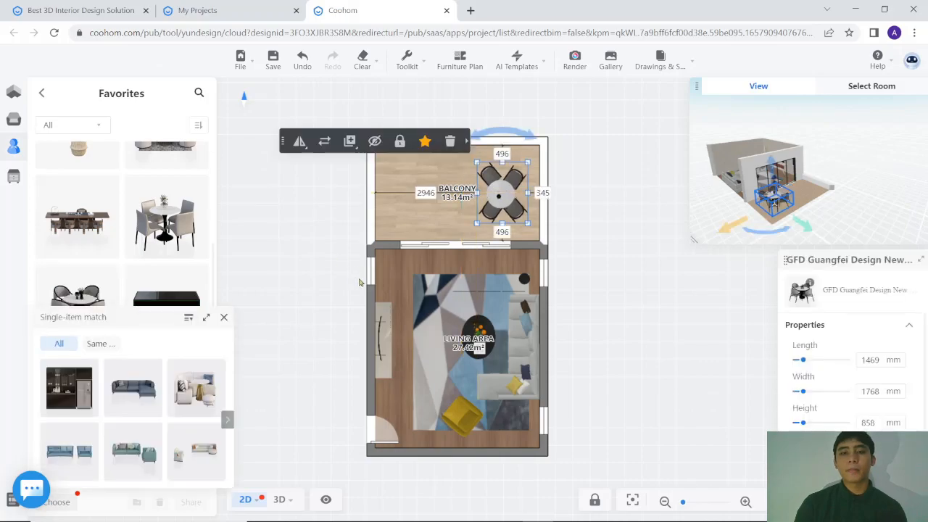
pyautogui.click(605, 216)
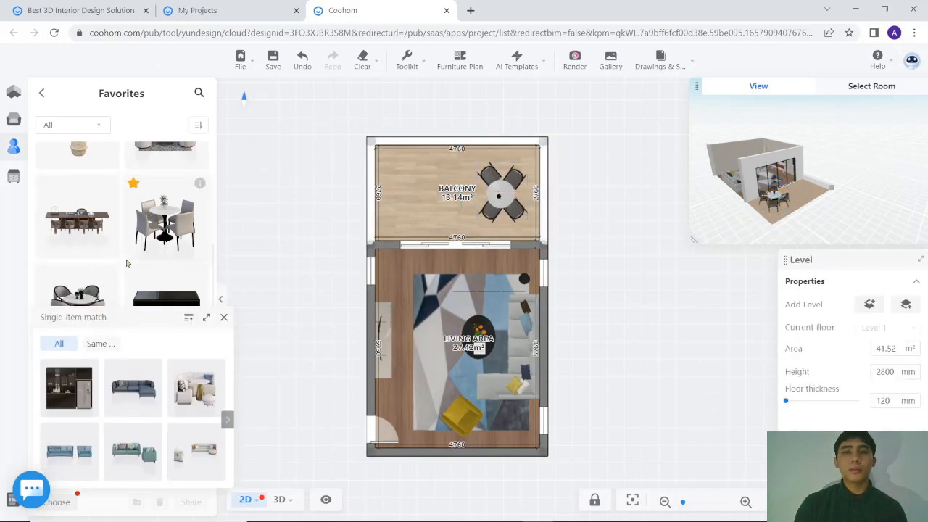
# - Place two small white-potted plants from the favorites in the upper and lower corners along the balcony's left wall
pyautogui.scroll(3, 155, 243)
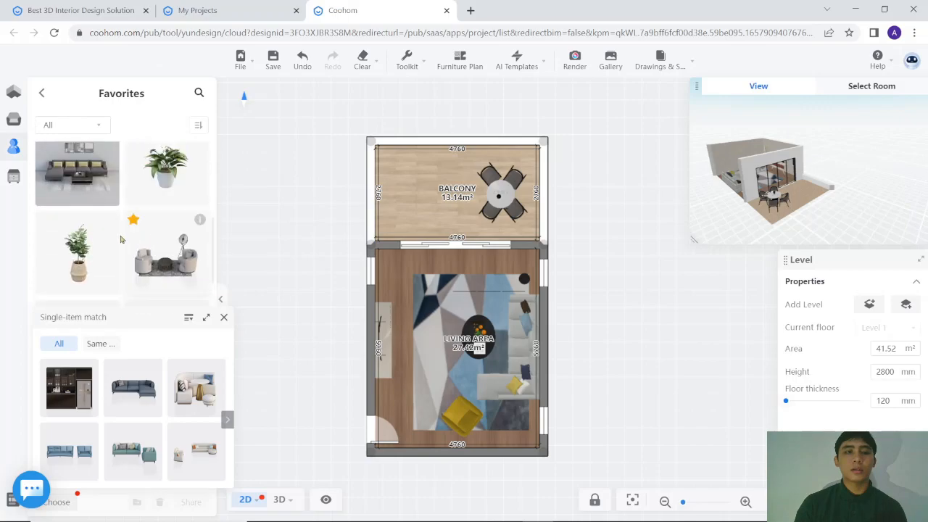
pyautogui.click(166, 167)
pyautogui.click(383, 154)
pyautogui.click(304, 201)
pyautogui.click(166, 167)
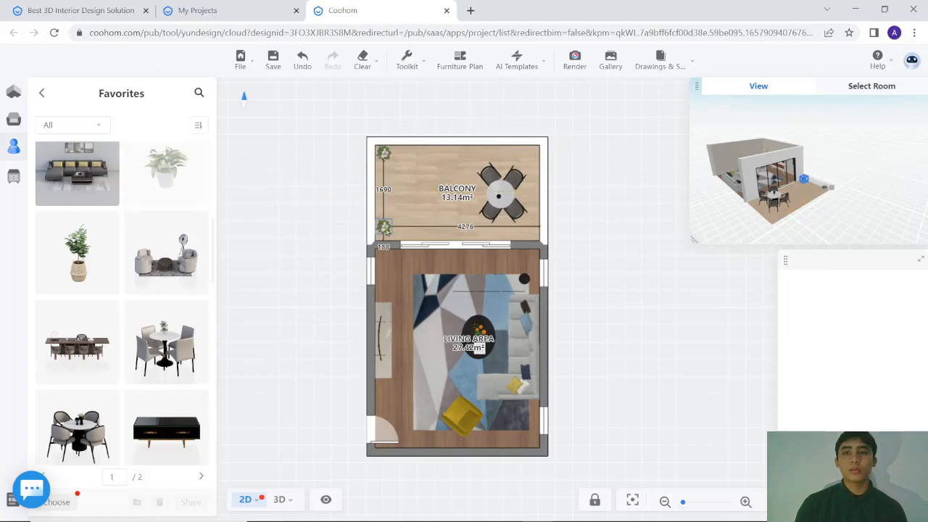
pyautogui.click(383, 232)
# - Place the Fiddle Leaf Fig Tree in Basket between the two potted plants, rotate it a quarter turn and centre it against the balcony's left wall
pyautogui.click(77, 253)
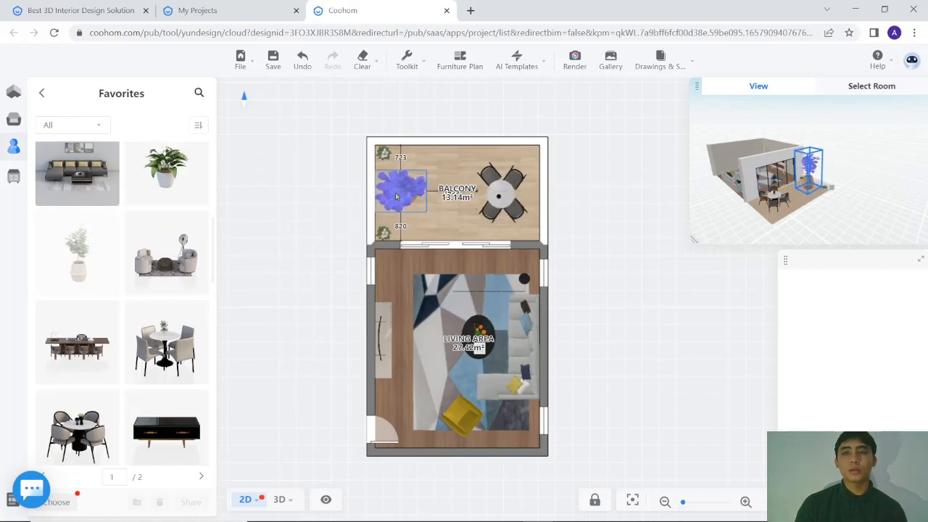
pyautogui.click(395, 196)
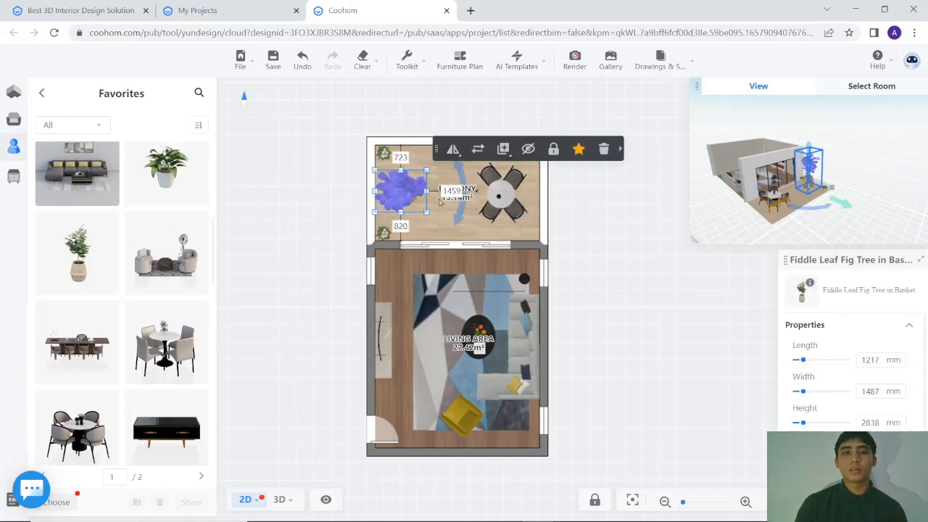
pyautogui.moveTo(453, 186); pyautogui.dragTo(394, 190)
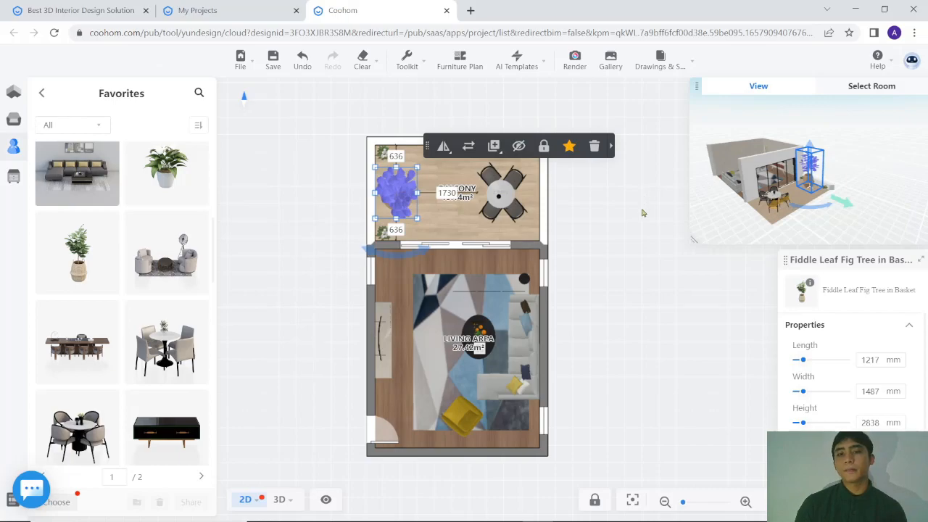
pyautogui.click(562, 218)
# - Delete the Chinese landscape decorative painting standing in the living area near the balcony door
pyautogui.scroll(-1, 572, 232)
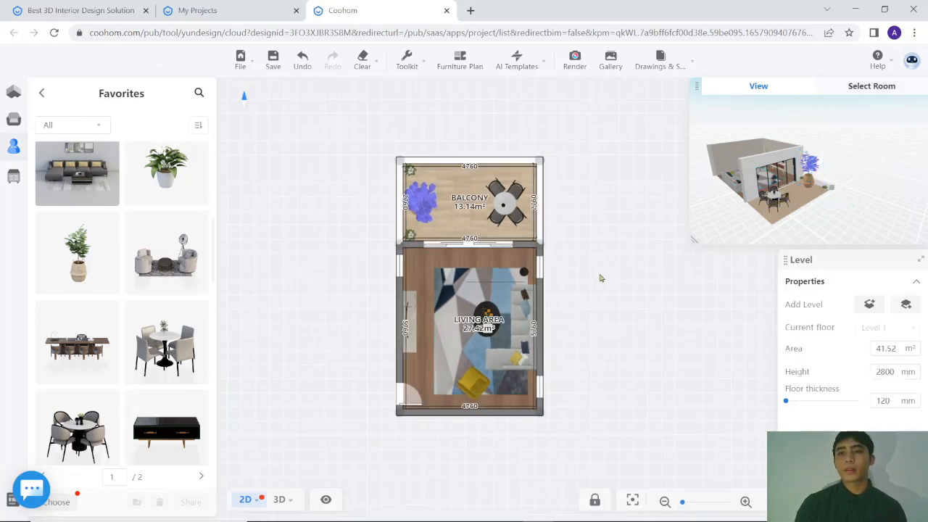
pyautogui.scroll(3, 822, 190)
pyautogui.moveTo(822, 190); pyautogui.dragTo(834, 211)
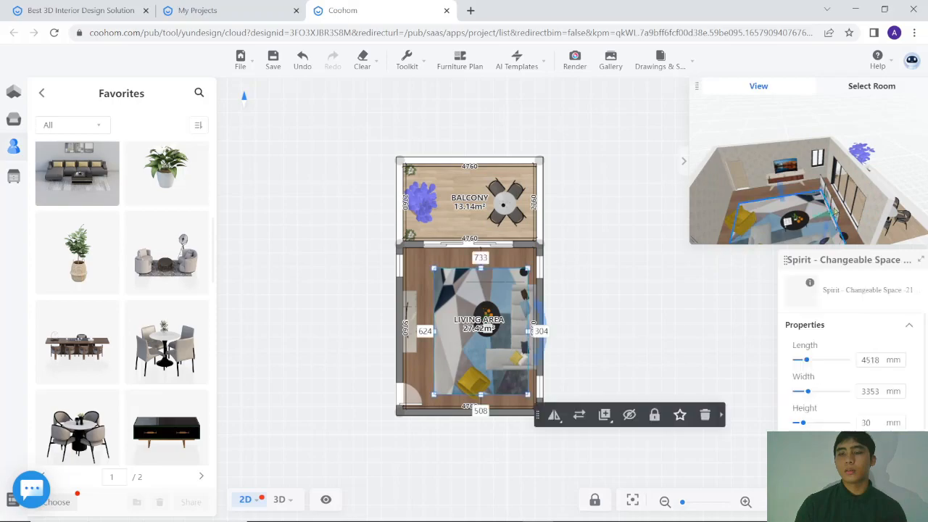
pyautogui.click(834, 211)
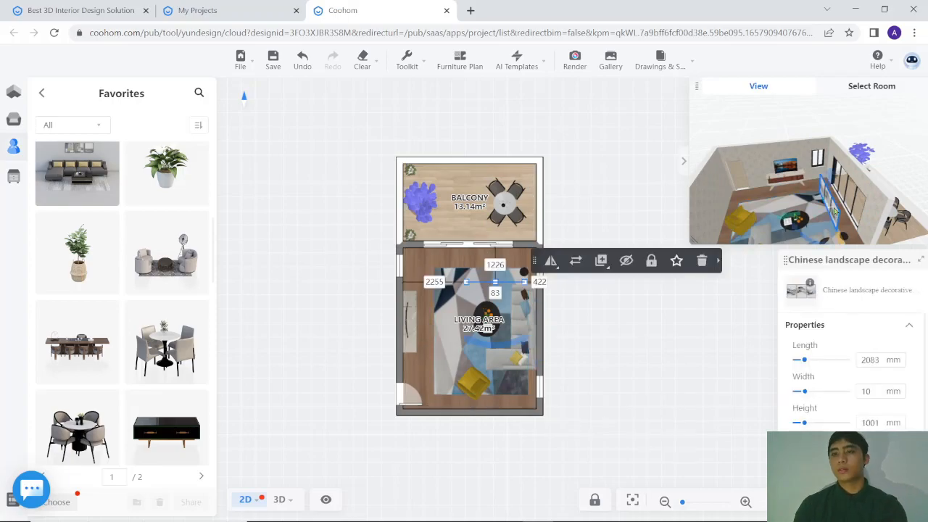
pyautogui.click(701, 261)
pyautogui.scroll(-2, 635, 240)
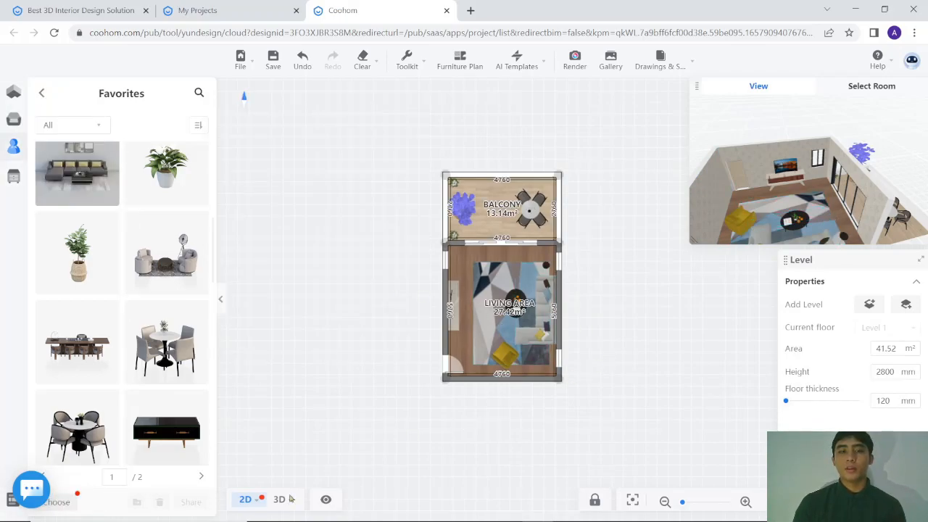
# - Switch the main view to 3D and examine the furnished living area and balcony from the outer corner
pyautogui.moveTo(281, 500)
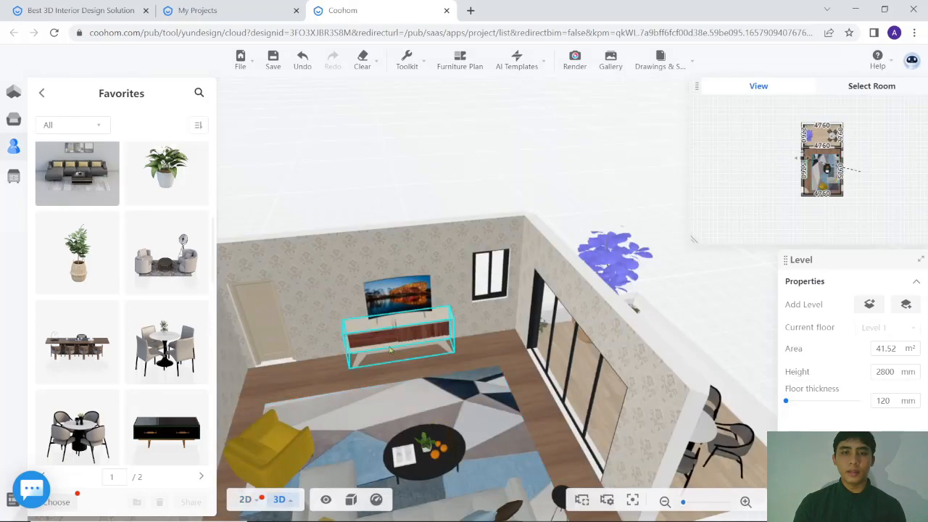
pyautogui.press('3')
pyautogui.moveTo(490, 364); pyautogui.dragTo(567, 356)
pyautogui.scroll(2, 567, 356)
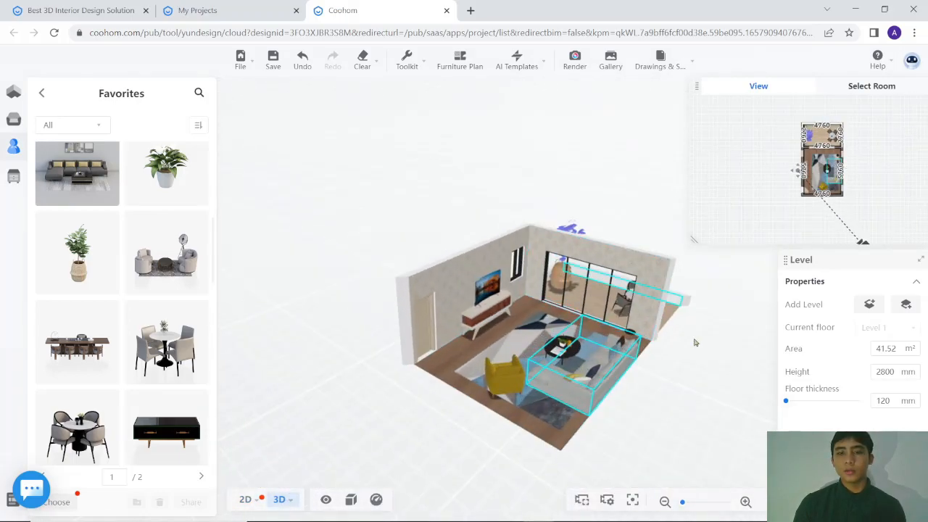
pyautogui.moveTo(682, 364); pyautogui.dragTo(683, 312)
pyautogui.scroll(2, 683, 312)
pyautogui.scroll(-1, 690, 310)
pyautogui.scroll(1, 690, 310)
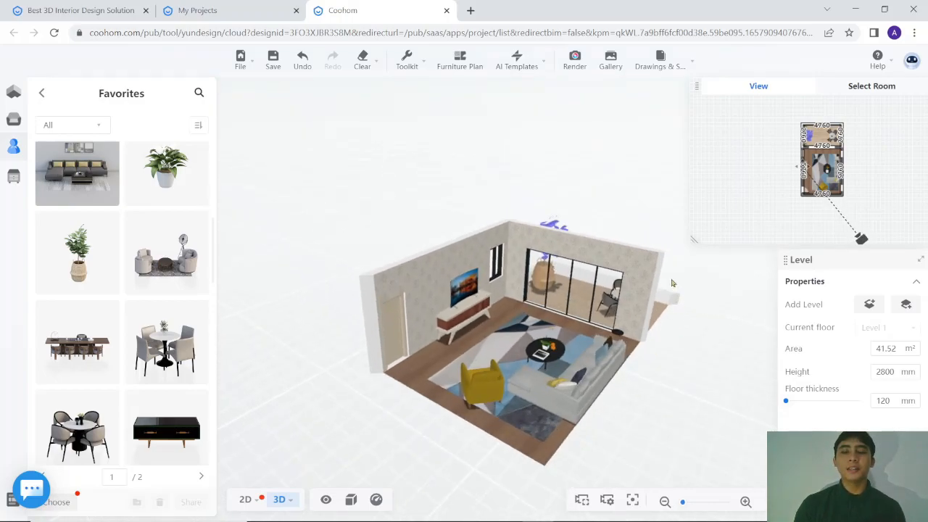
pyautogui.scroll(-1, 708, 277)
pyautogui.scroll(1, 709, 279)
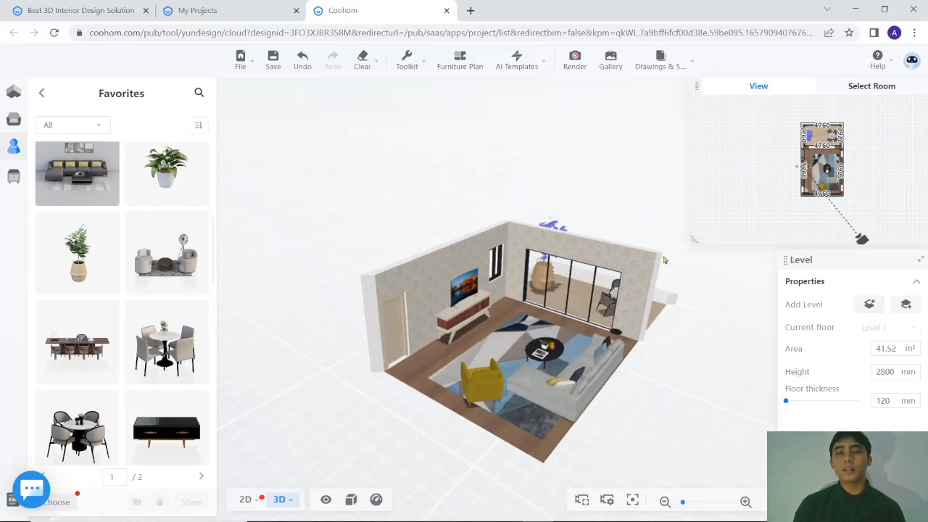